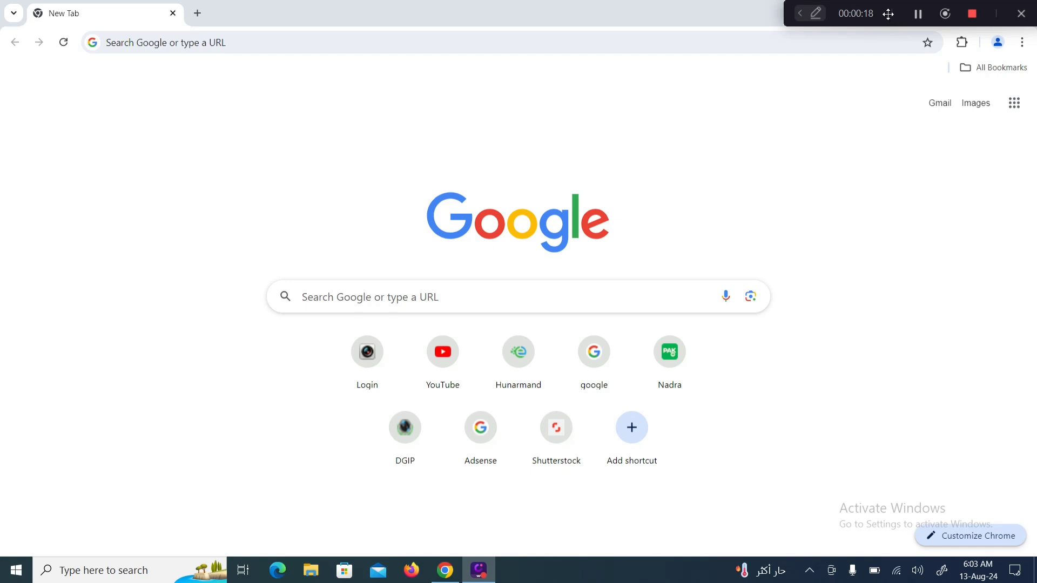
Open the Ethernet adapter's TCP/IPv4 properties from Network & Internet settings' adapter options.
drag(888, 13, 759, 16)
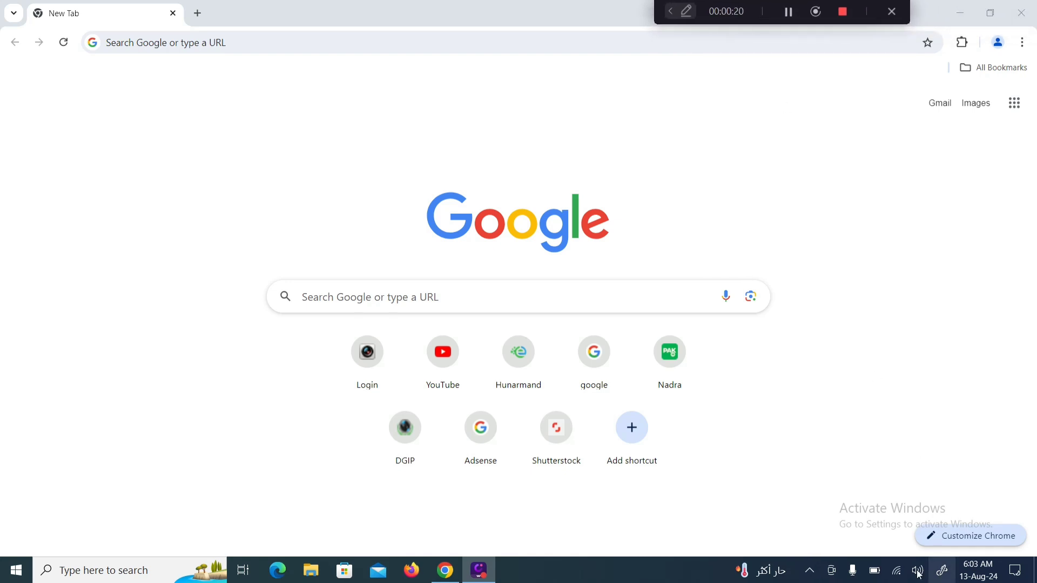
right_click(896, 572)
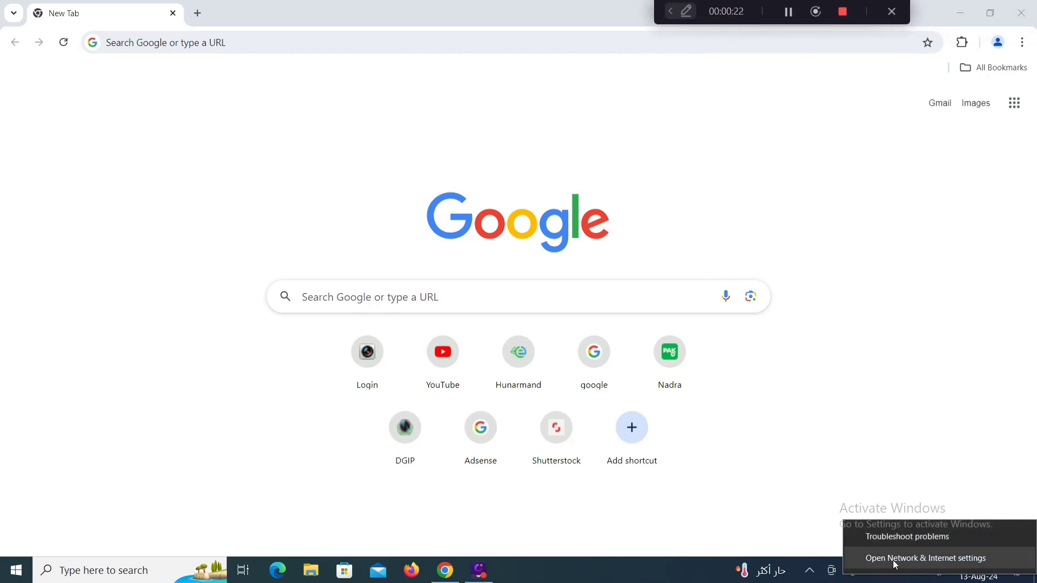
click(896, 561)
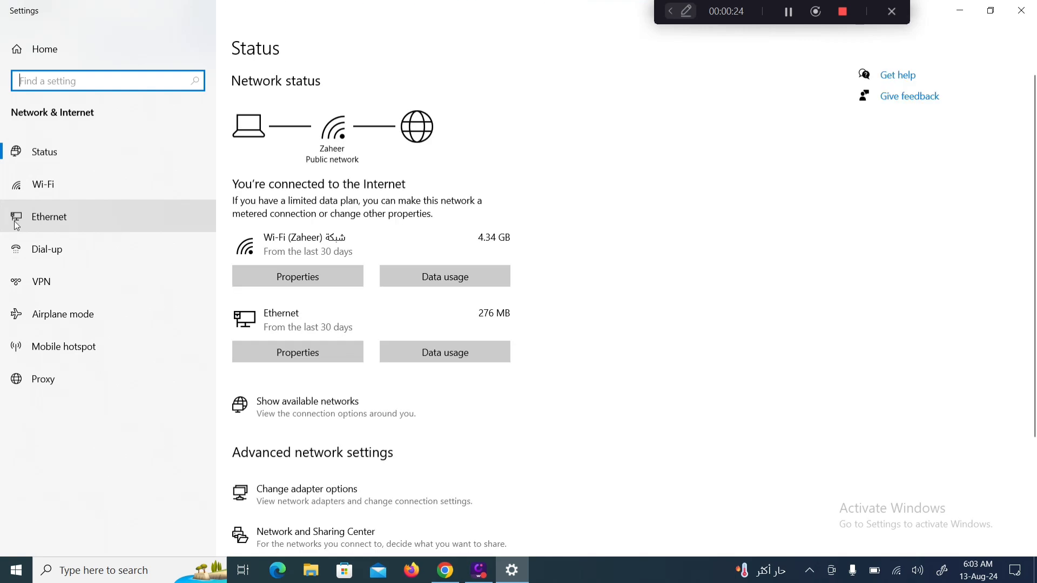
click(17, 226)
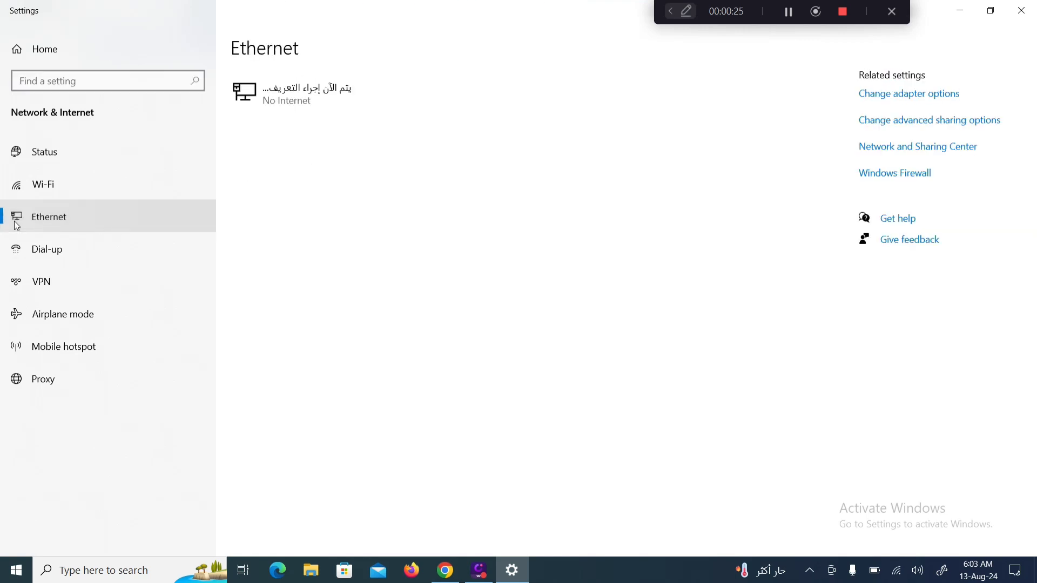
click(927, 102)
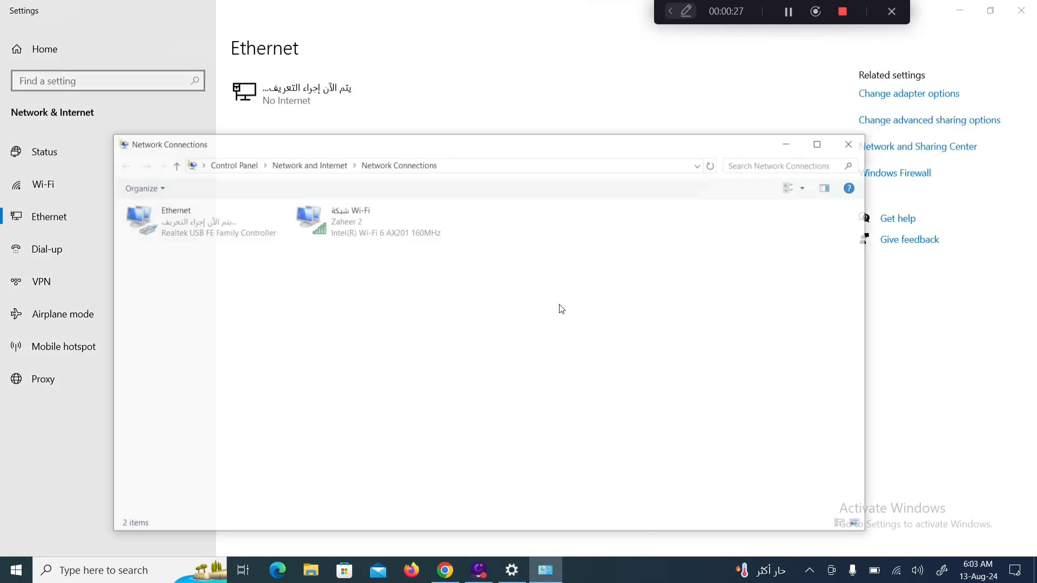
right_click(176, 220)
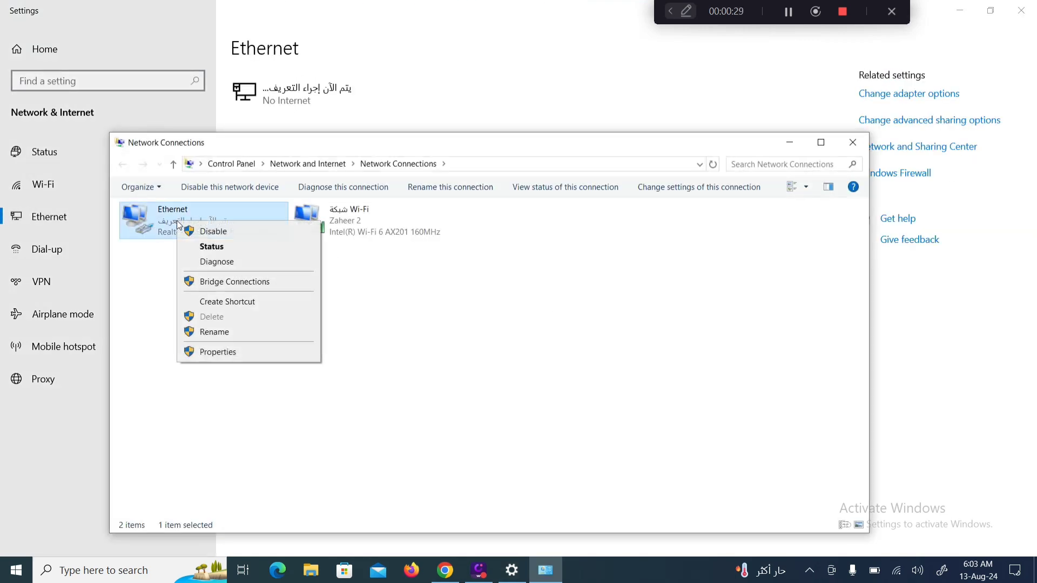
click(237, 352)
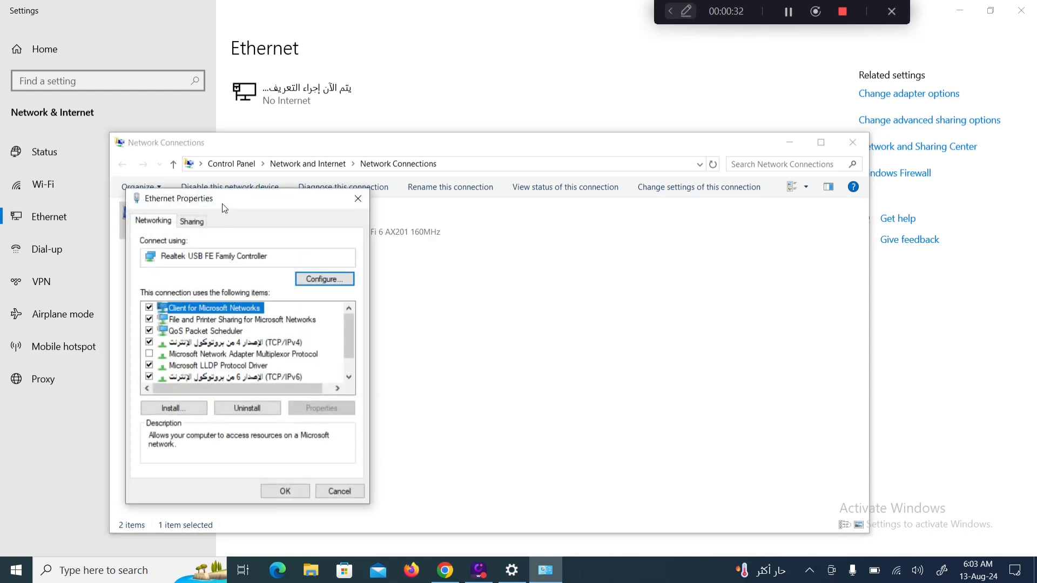
drag(222, 203, 539, 198)
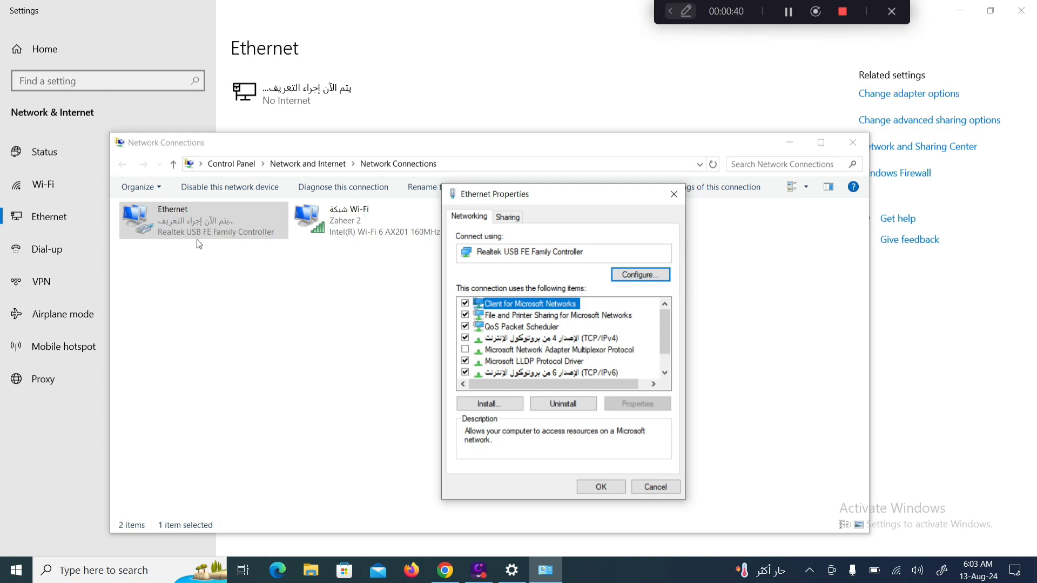
click(581, 342)
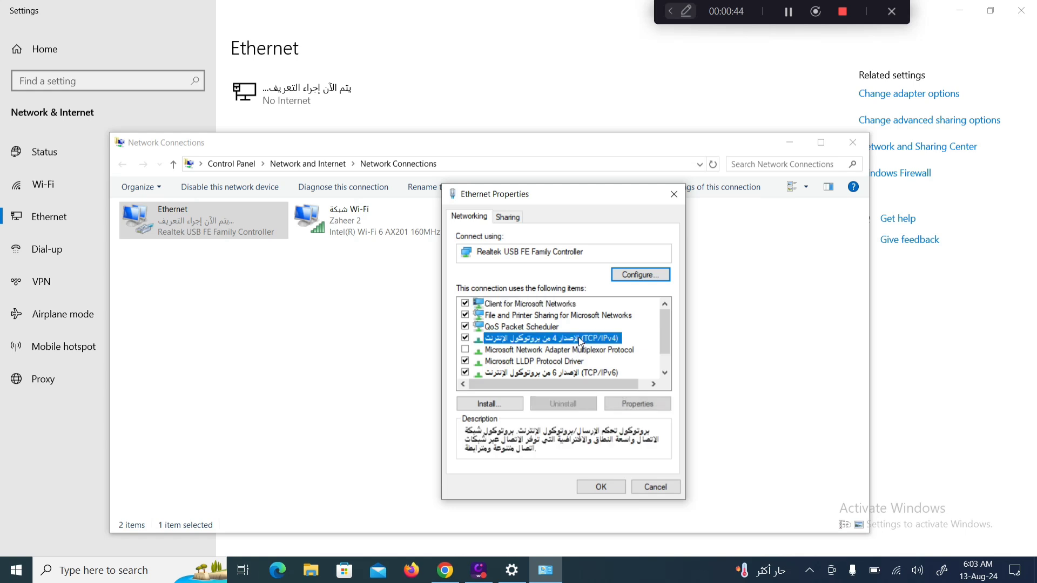
click(630, 407)
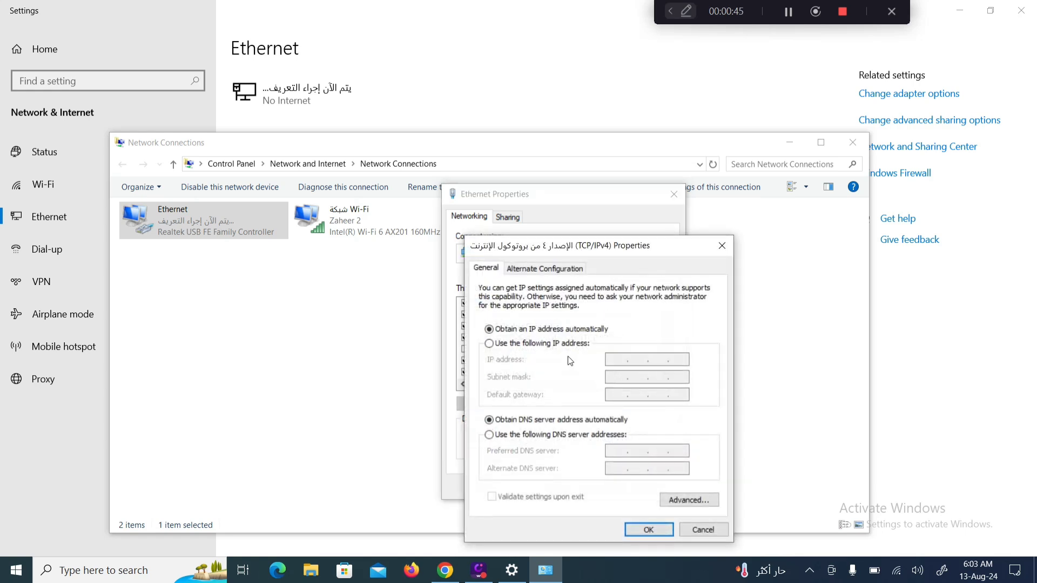
Set Ethernet IPv4 to static 192.168.1.100, mask 255.255.255.0, gateway 192.168.1.1.
click(489, 343)
click(617, 360)
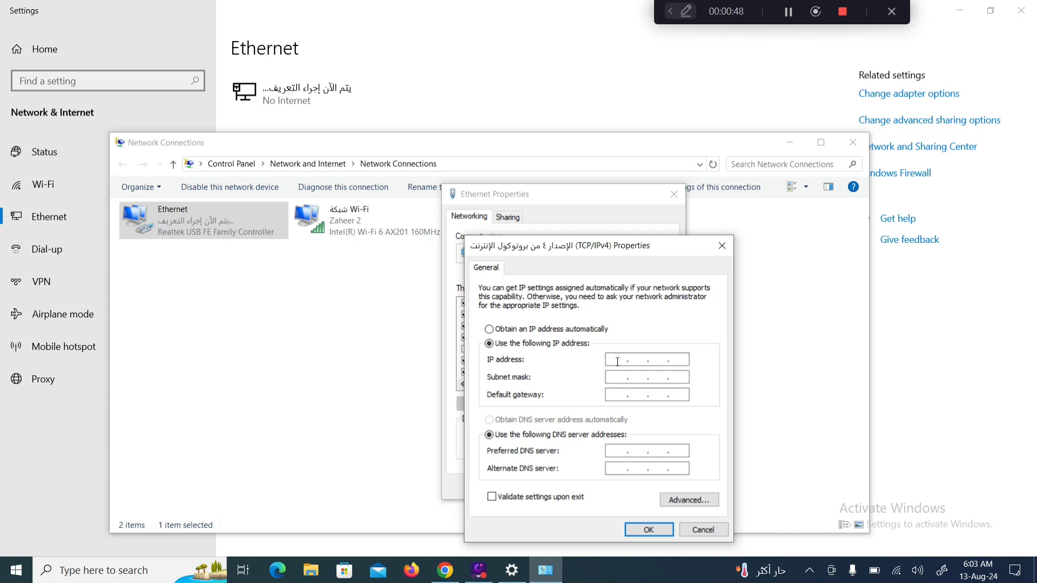
text(192 . 168 . 1 . 100)
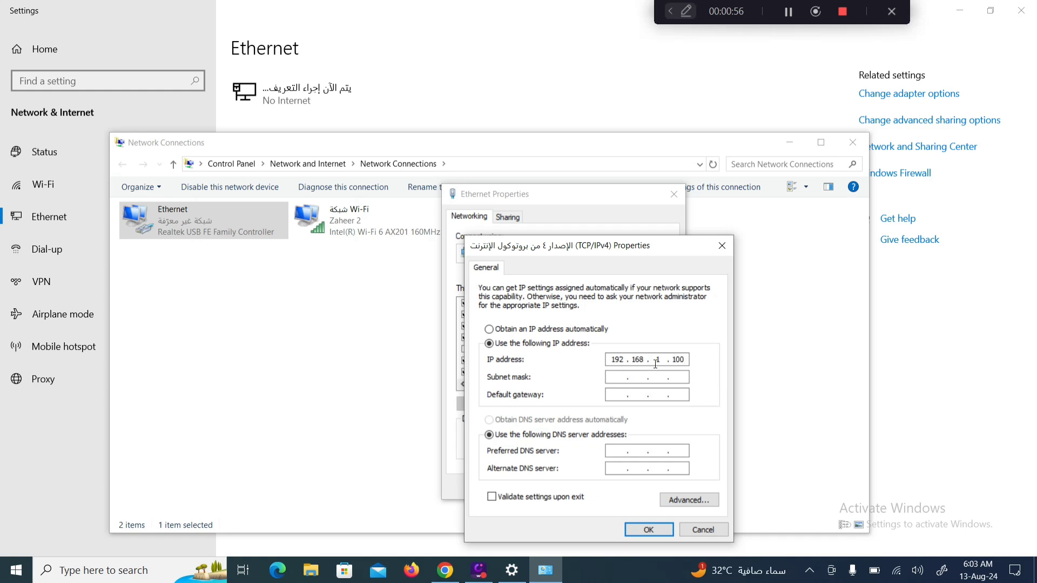
click(618, 376)
click(616, 396)
text(192 . )
text(168 . 1 .)
text(1.)
text(1)
click(640, 530)
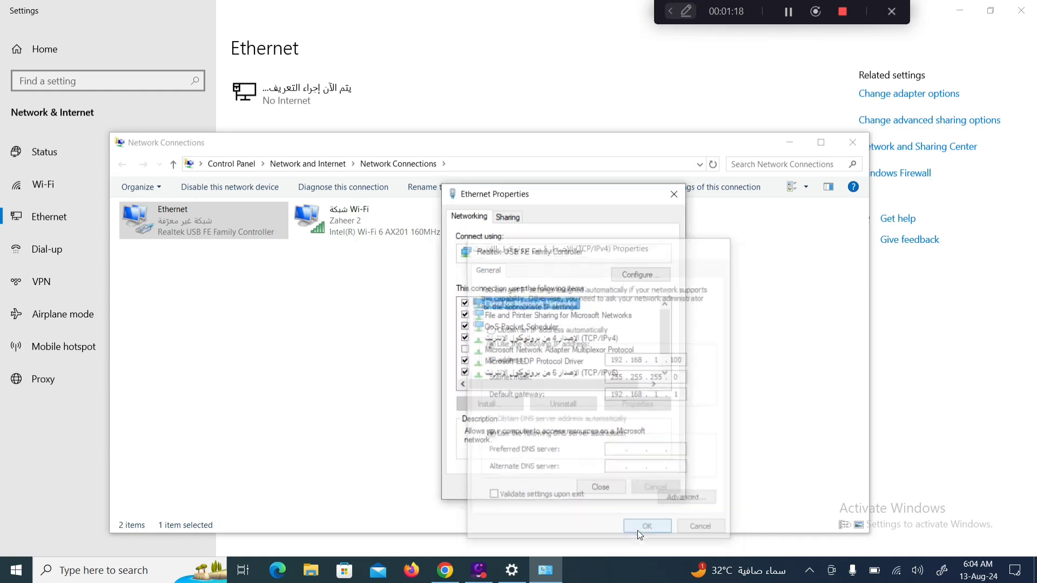
Close the Ethernet properties, Network Connections and Windows Settings windows.
click(601, 487)
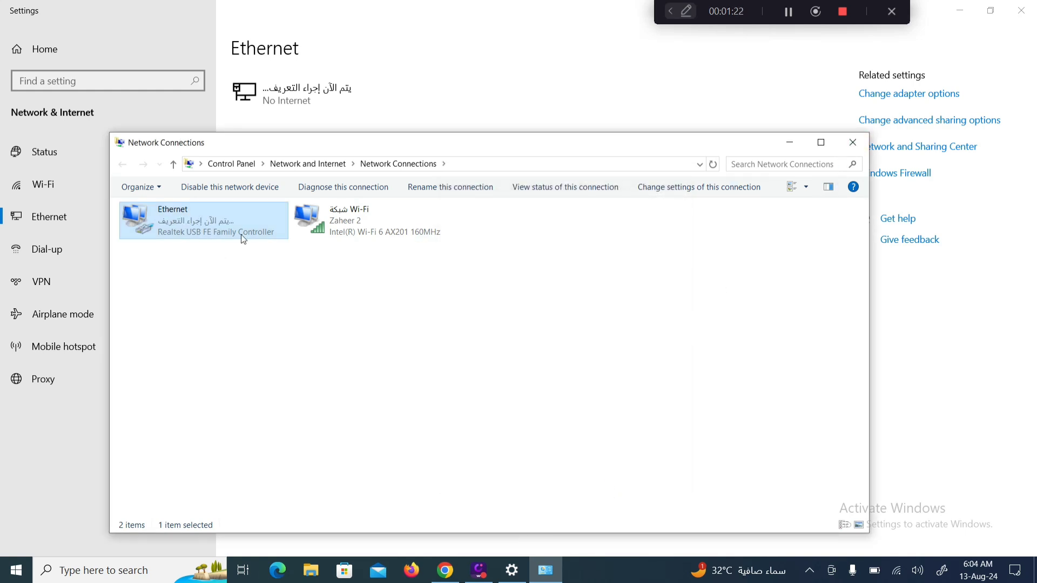
click(851, 142)
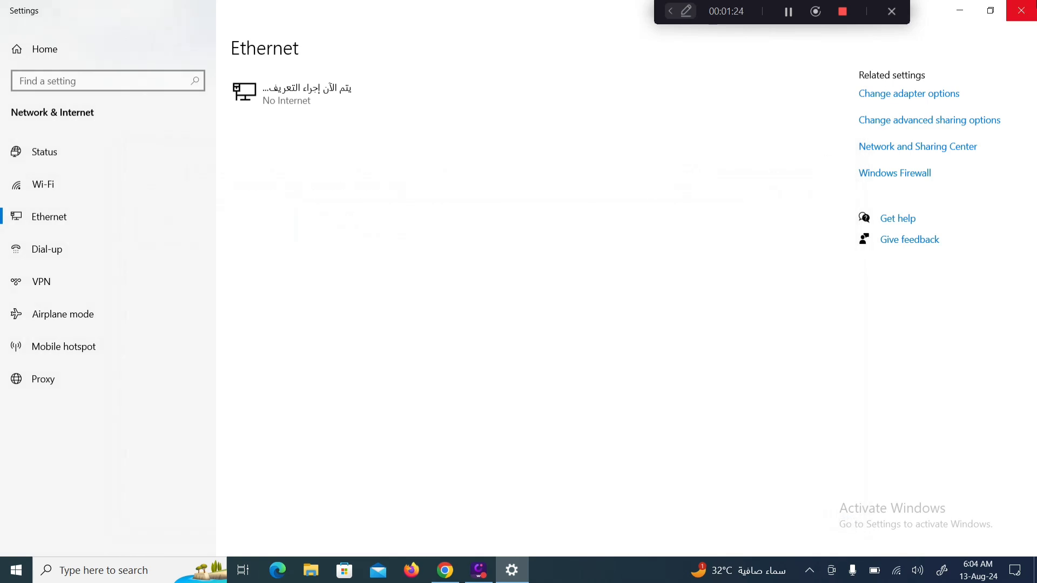
click(1021, 10)
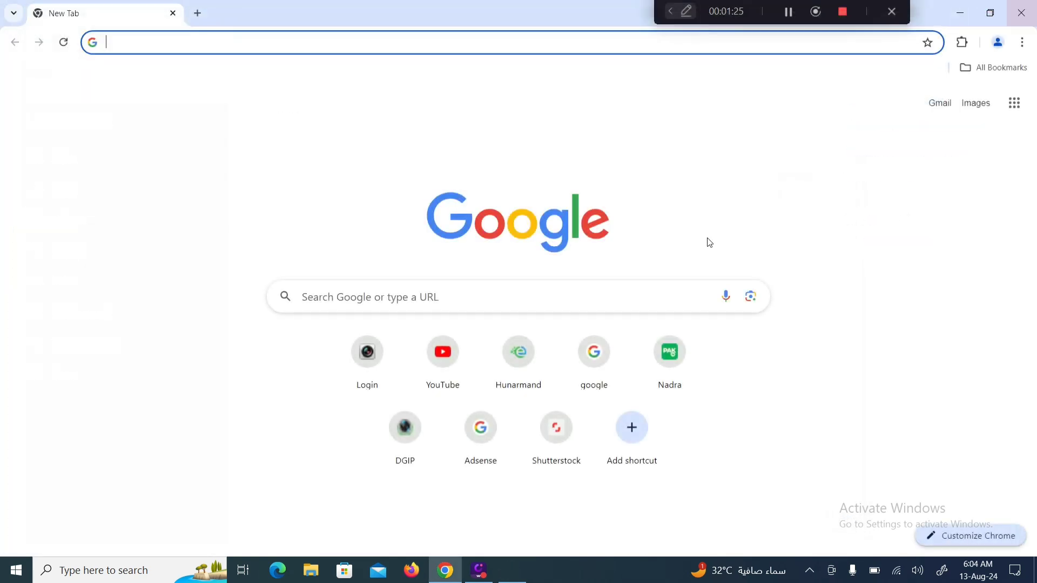
Browse to the device's setup page at 192.168.1.20 in Chrome.
click(344, 44)
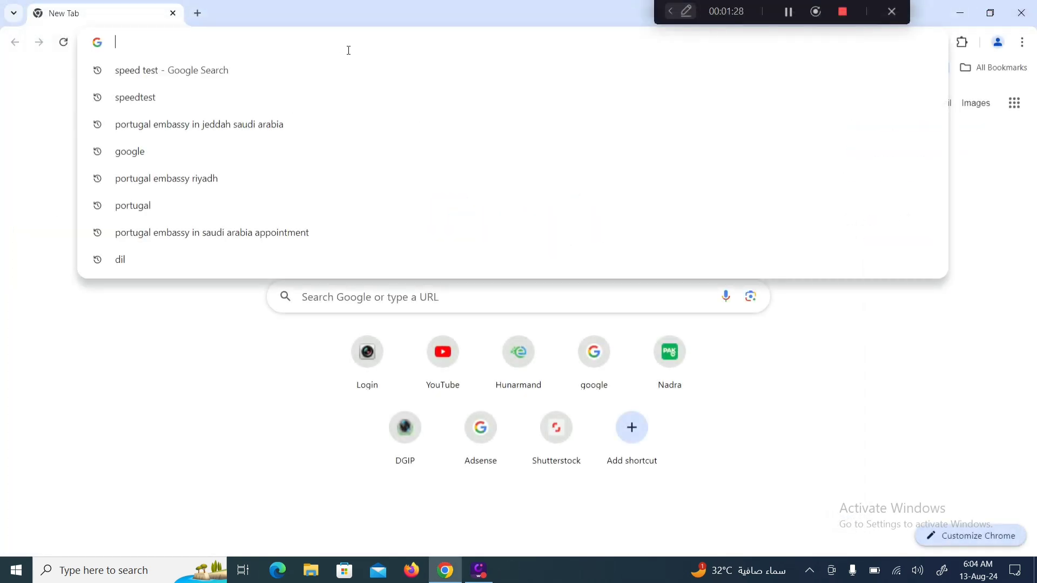
text(192)
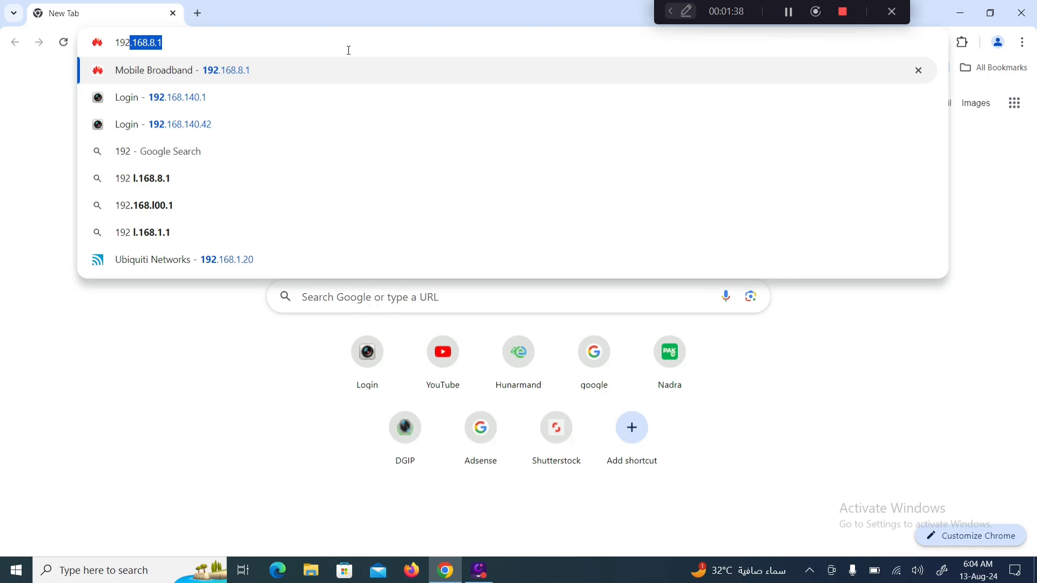
text(.)
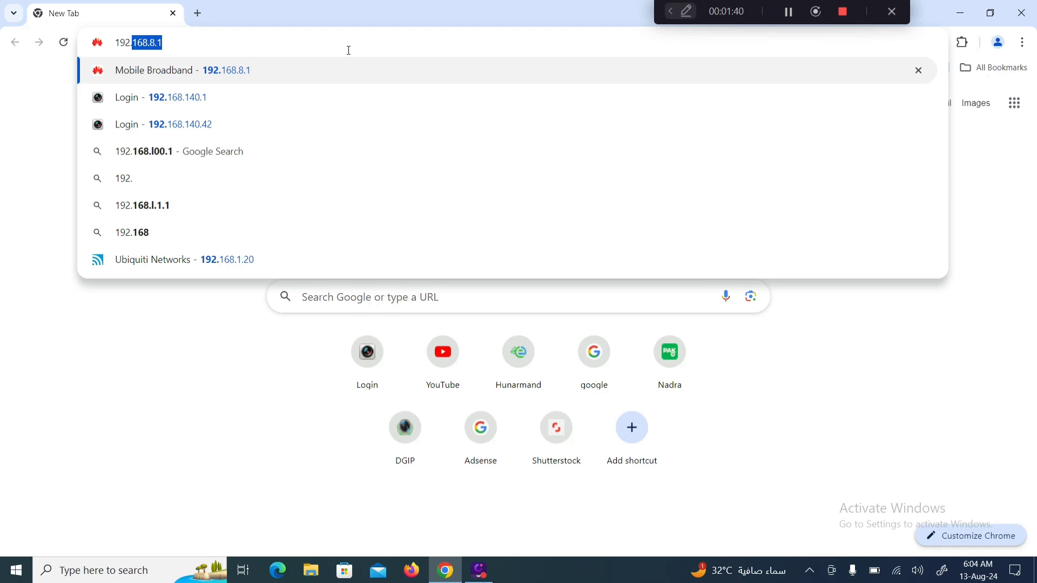
text(168)
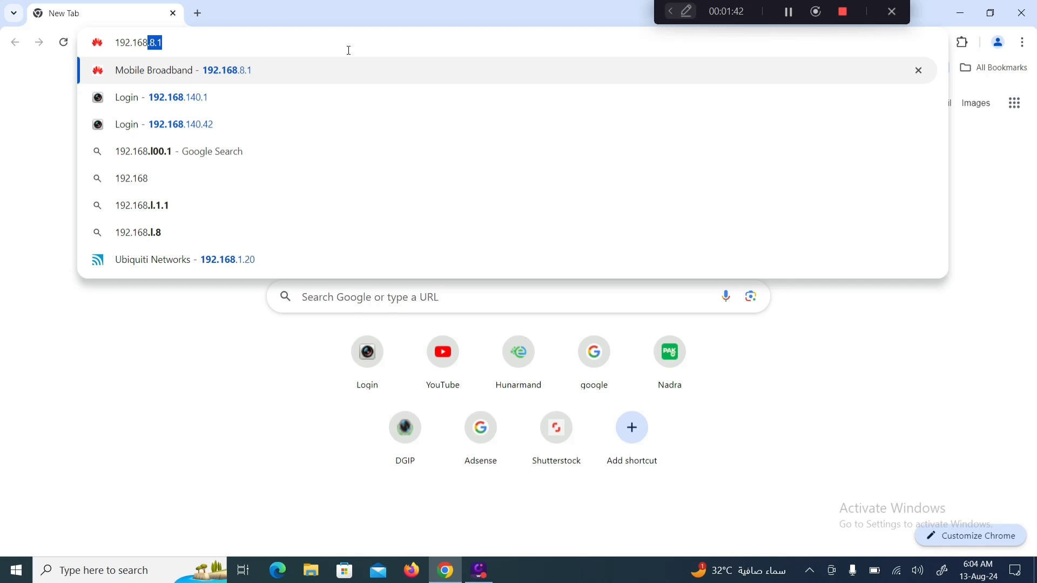
text(.1.2)
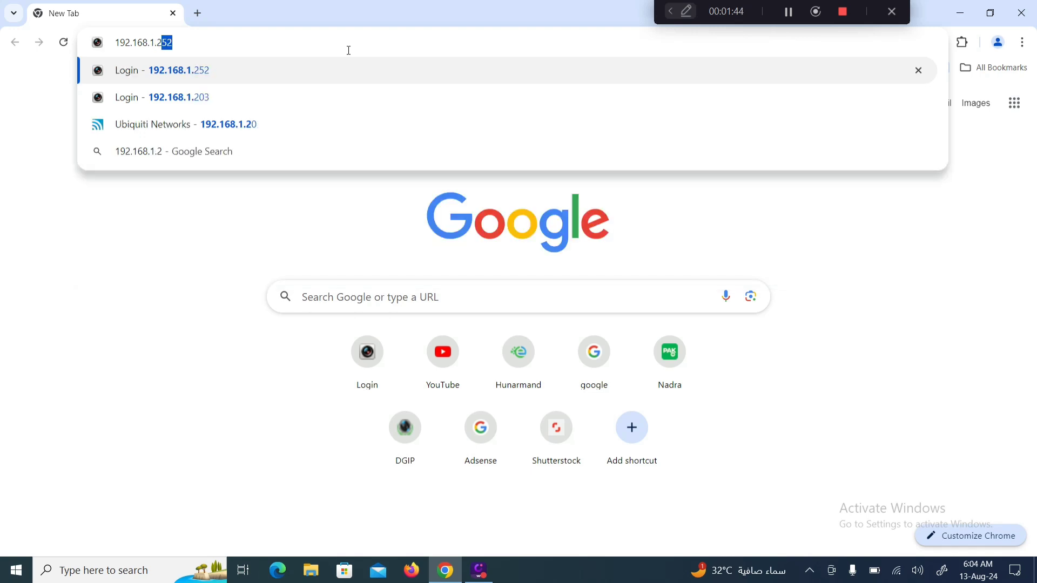
text(0)
key(Return)
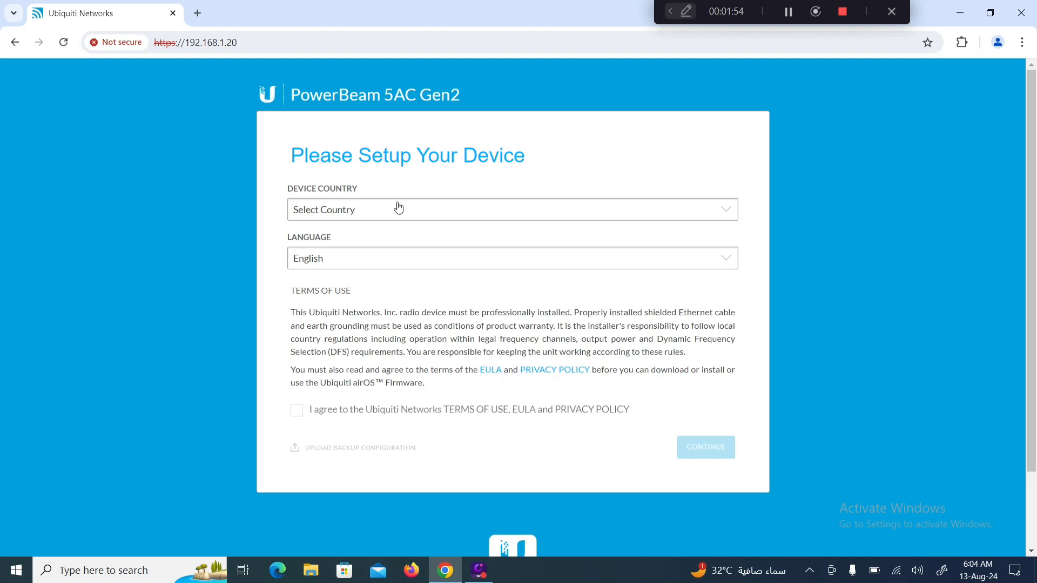
Choose Saudi Arabia as the device country, accept the terms of use, and continue.
click(396, 212)
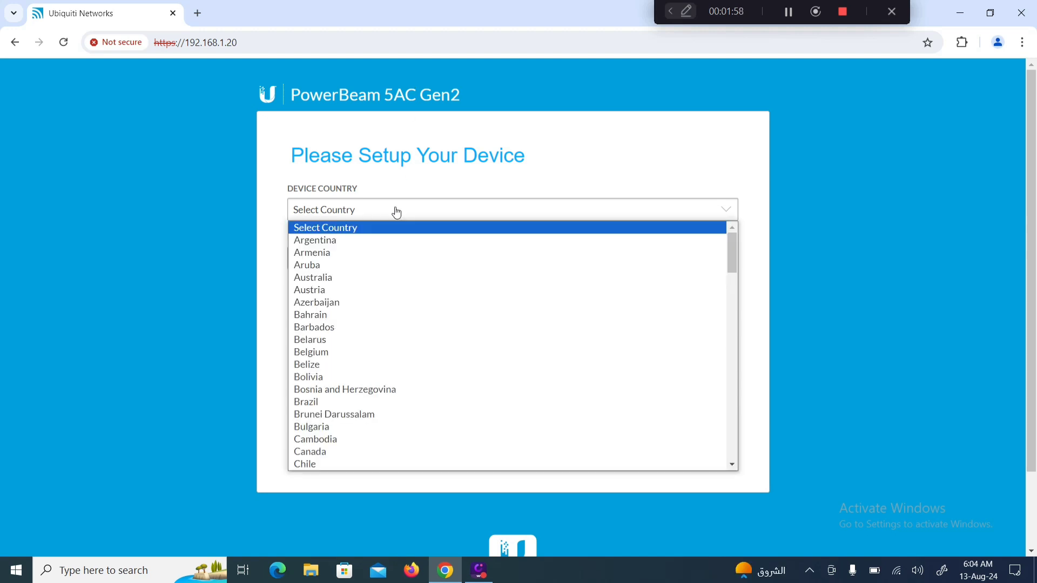
text(sau)
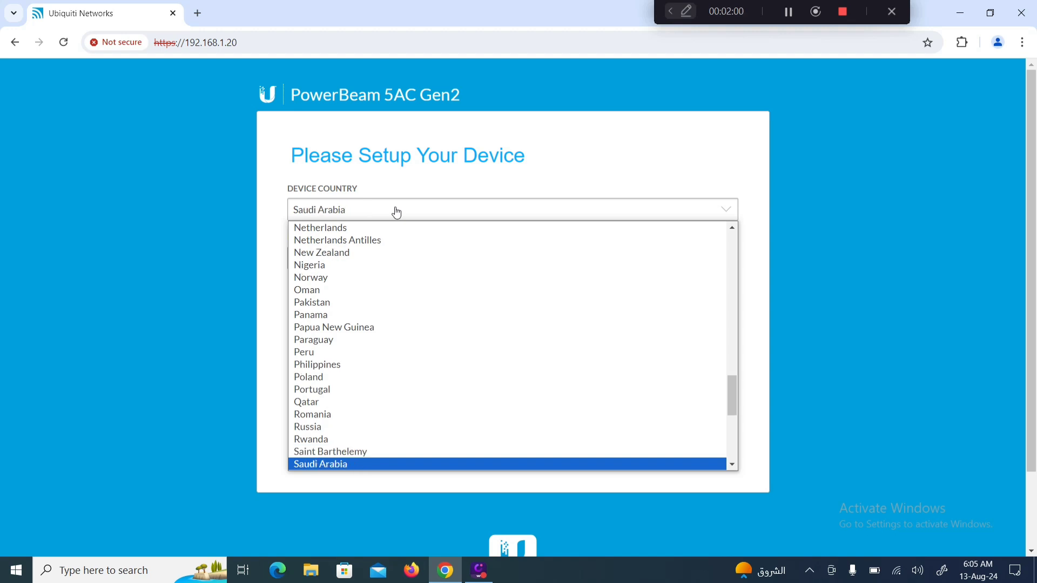
scroll(322, 464, down, 1)
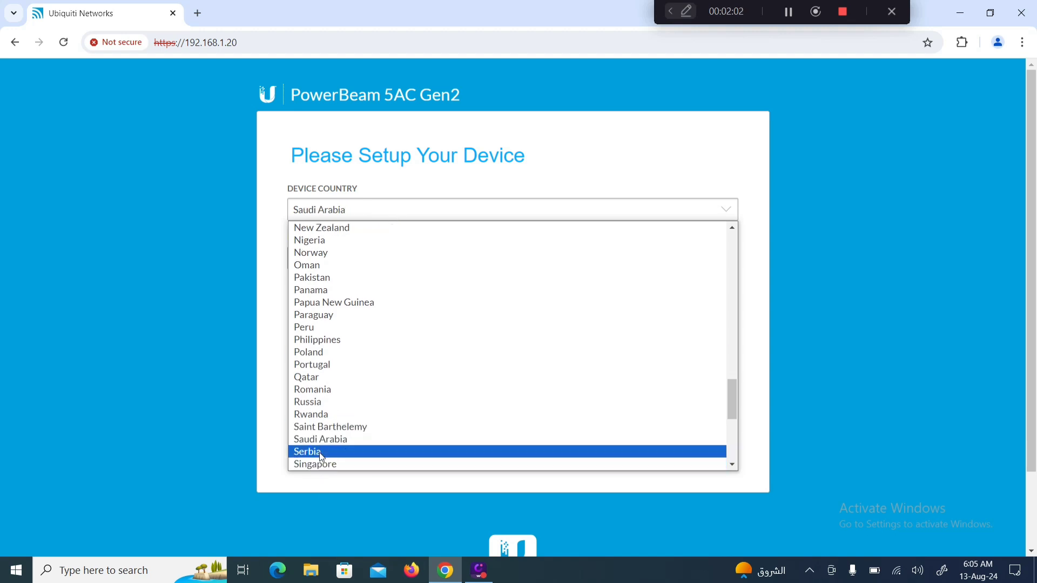
click(331, 435)
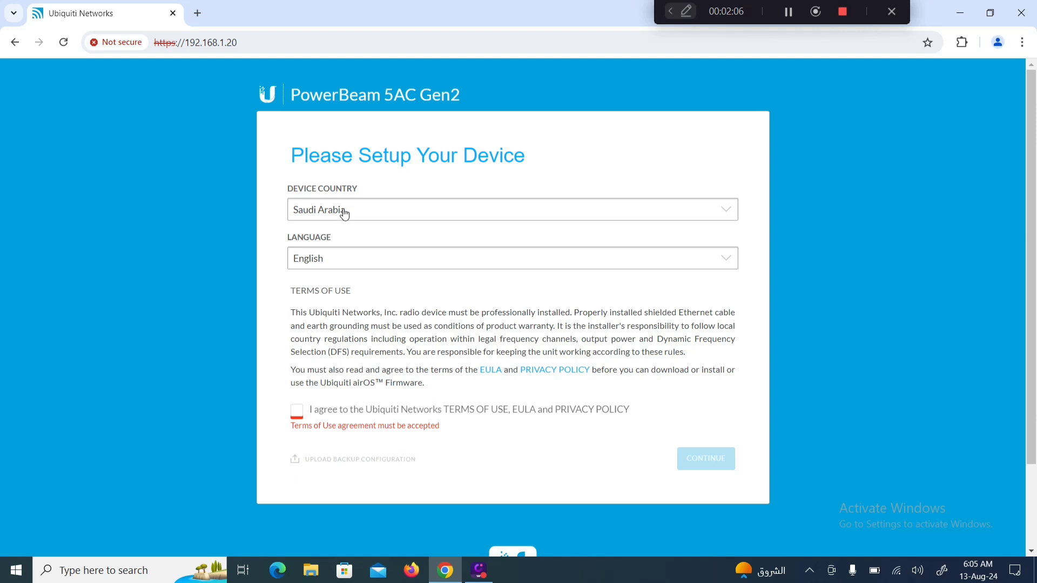
click(296, 412)
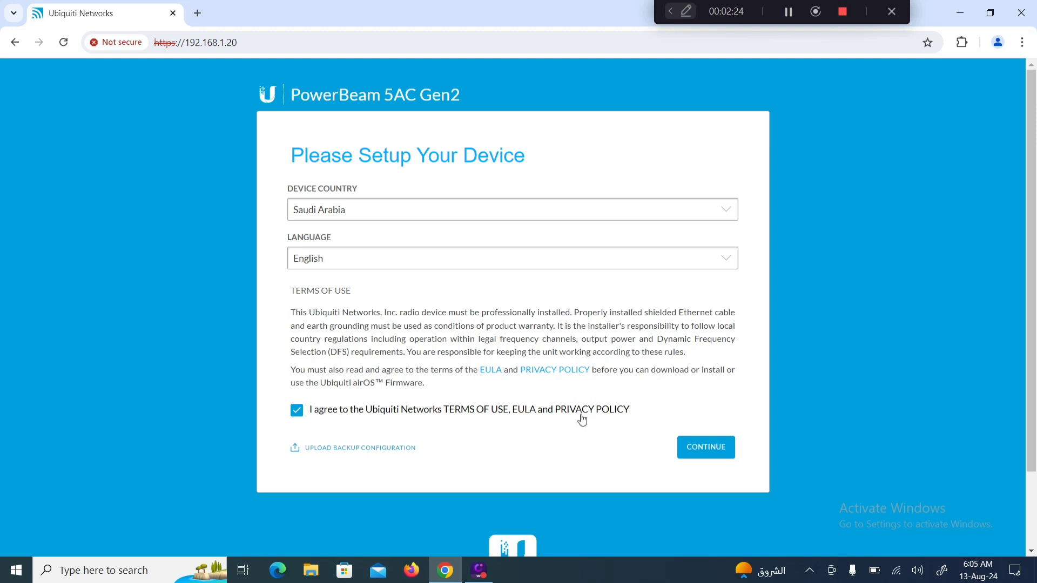
click(691, 452)
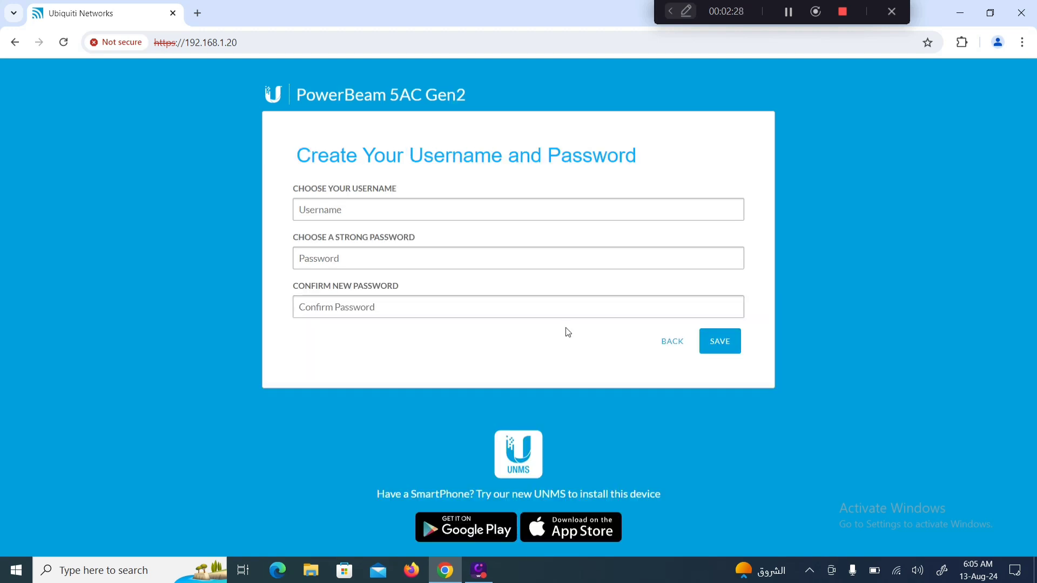
Enter username admin, type and confirm the new password, and save the account.
click(356, 210)
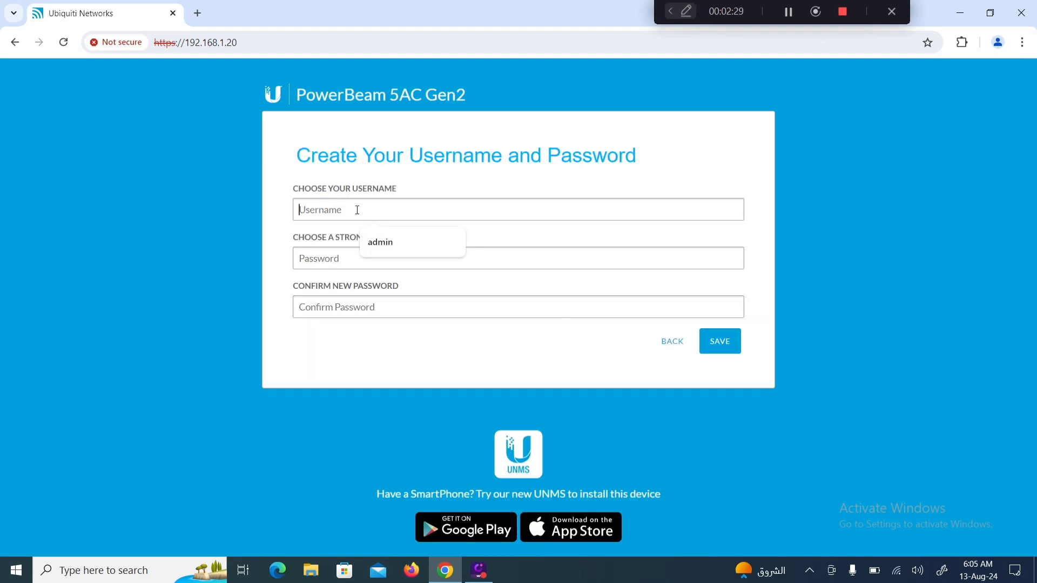
click(381, 243)
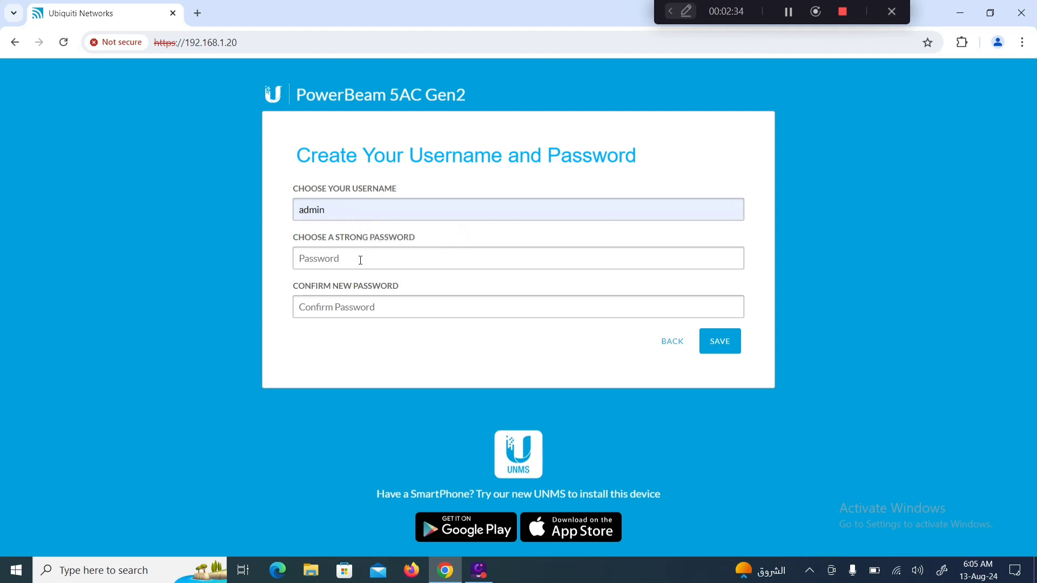
text(••••••)
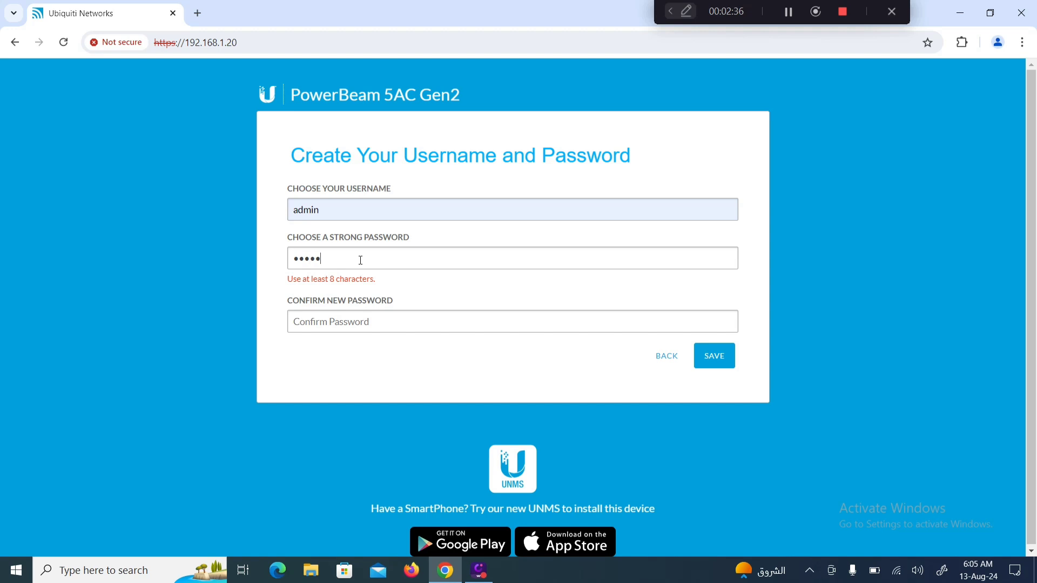
text(••••••)
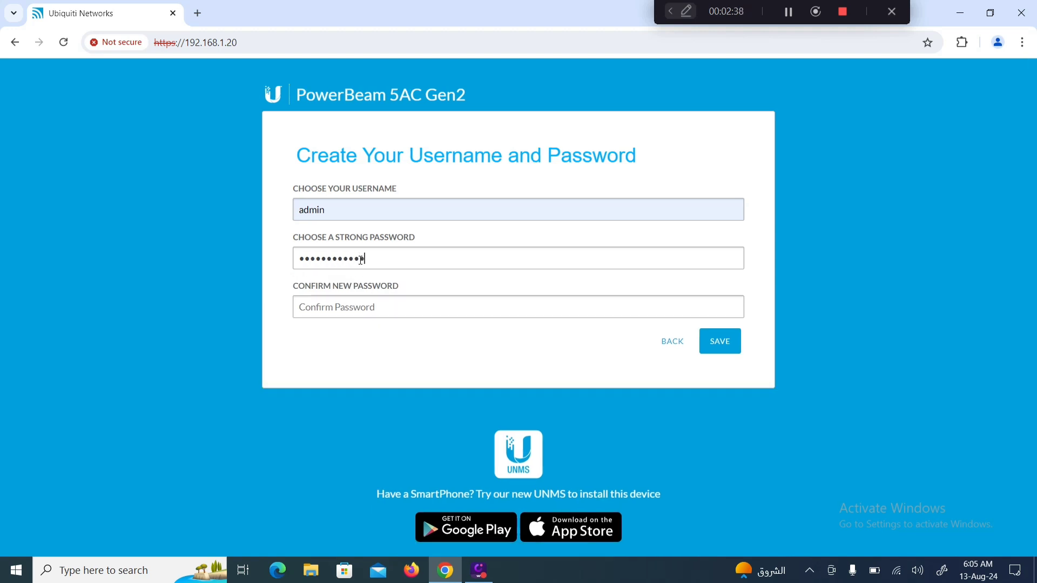
click(340, 308)
text(•••••)
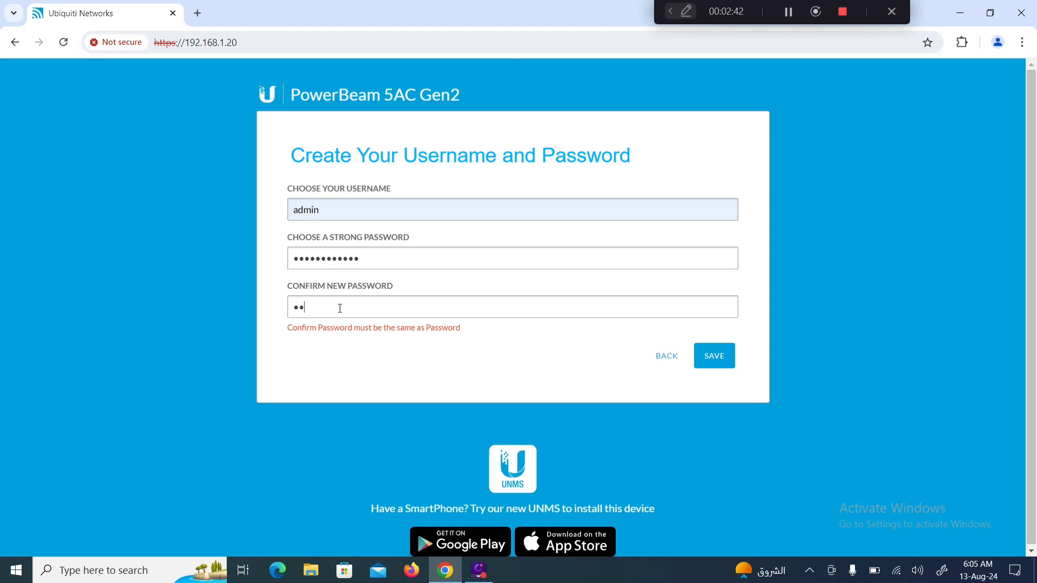
text(••••••)
click(875, 9)
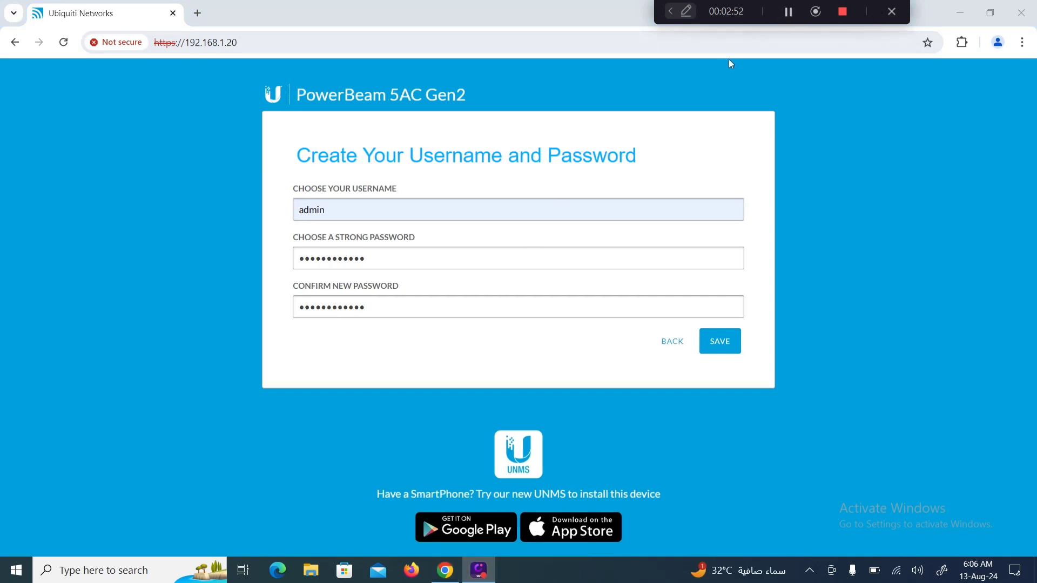
click(720, 340)
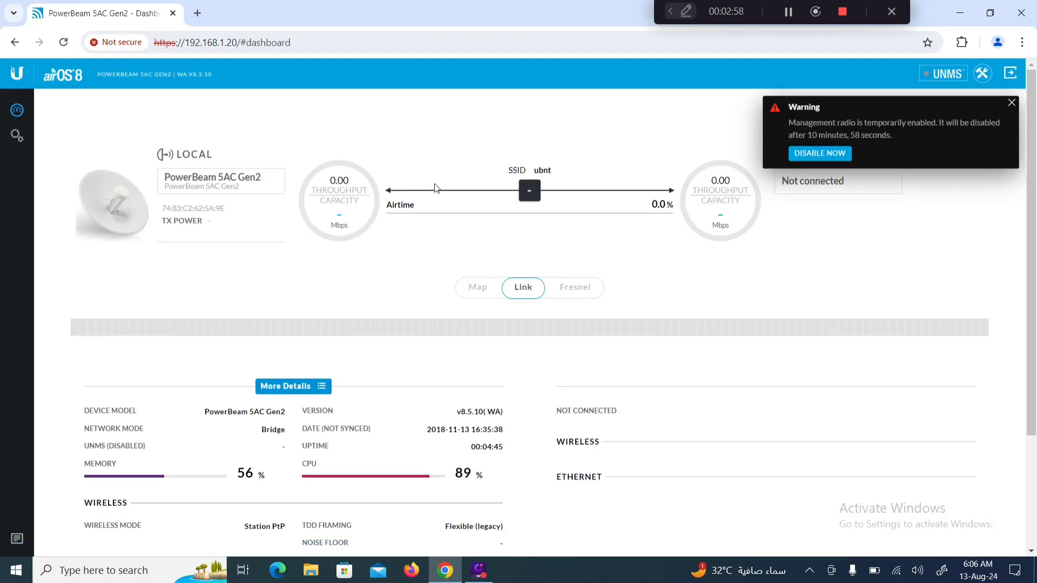
Close the management radio warning and highlight the dashboard's device model and firmware version.
click(1012, 107)
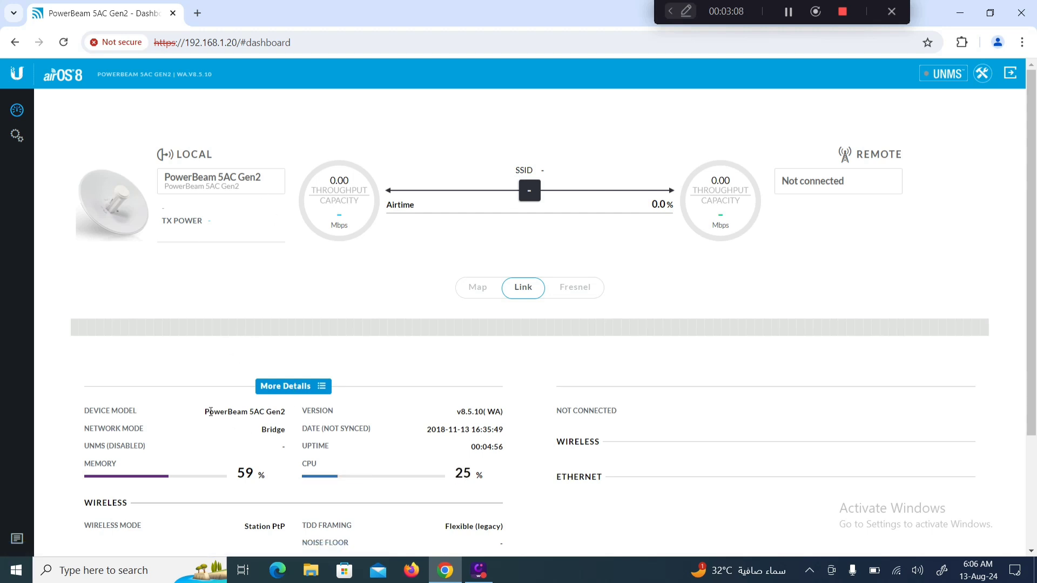
drag(210, 411, 283, 414)
drag(463, 412, 483, 413)
click(388, 357)
Open device settings, glance at the Services and System tabs, then return to Wireless mode settings.
click(17, 136)
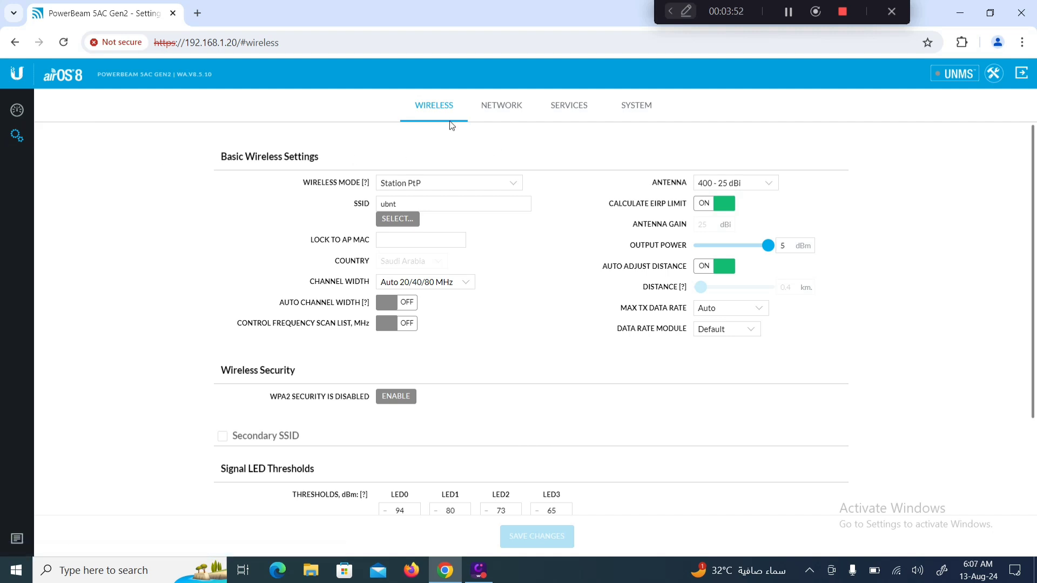
click(568, 106)
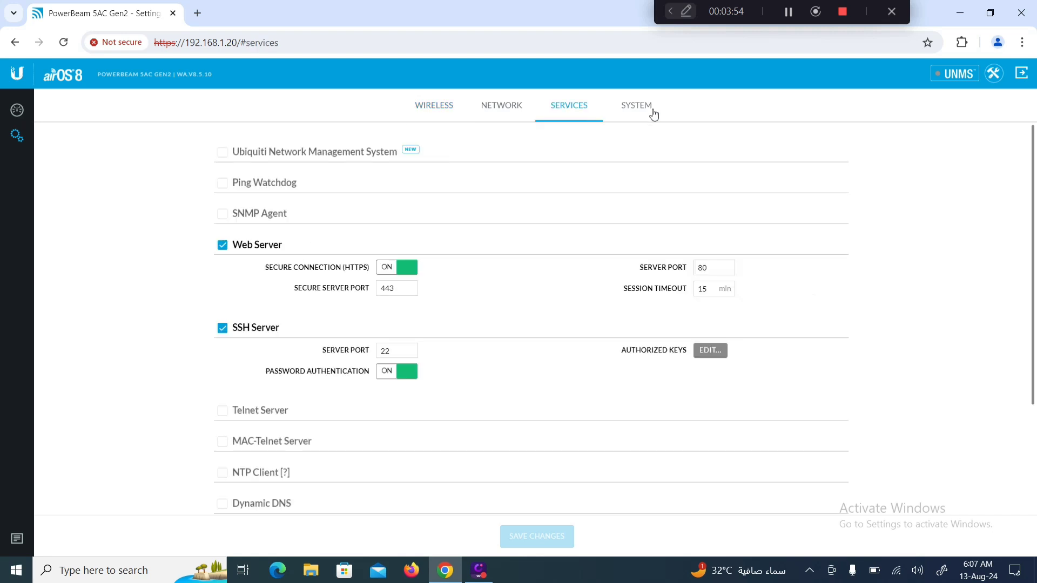
click(651, 109)
click(440, 111)
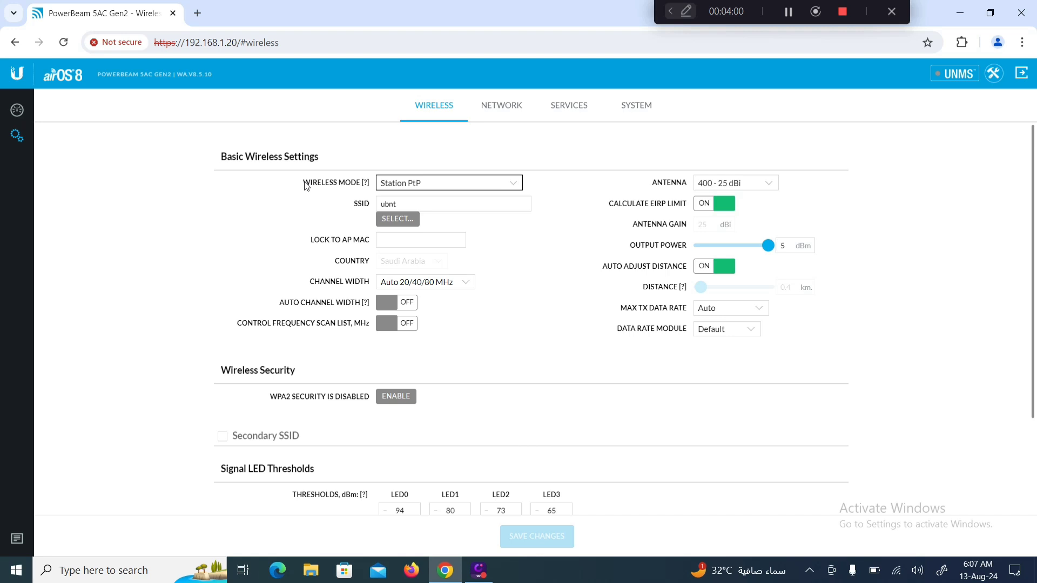
drag(304, 183, 360, 185)
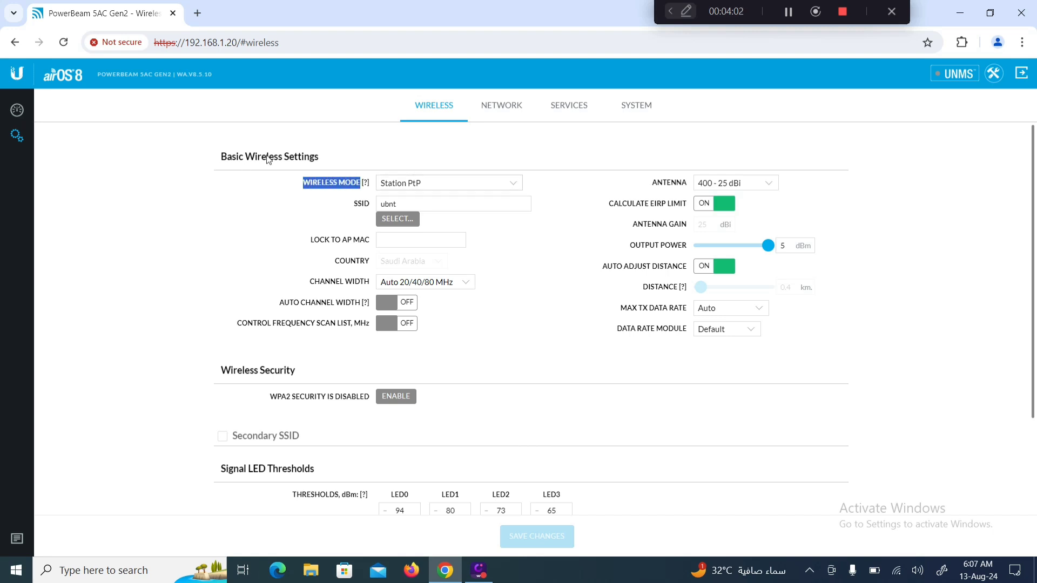
drag(262, 158, 358, 188)
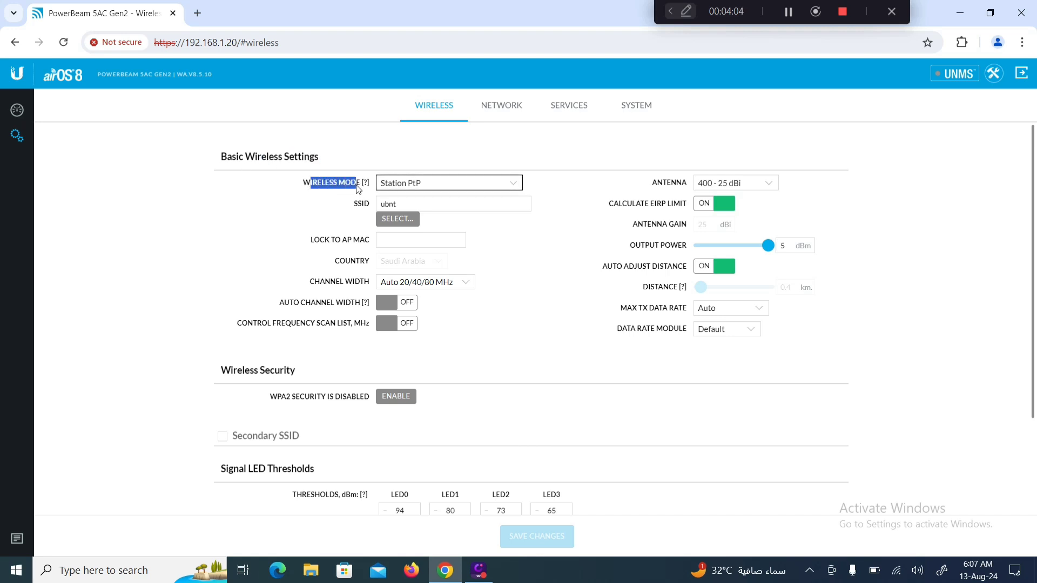
Expand the Wireless Mode dropdown to list the available modes.
click(518, 185)
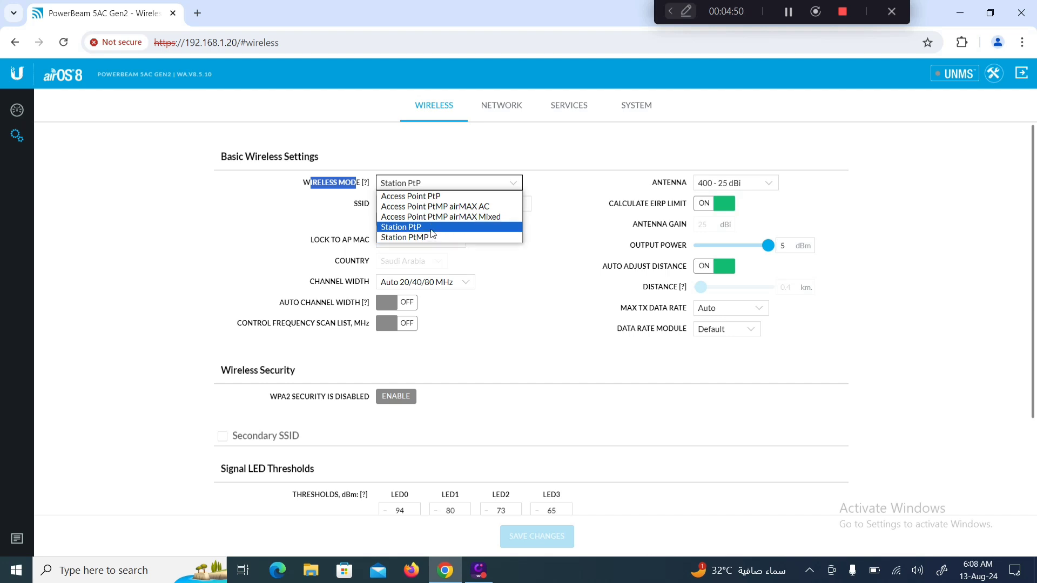
Keep Station PtP as the wireless mode and replace the SSID ubnt with test.
click(430, 232)
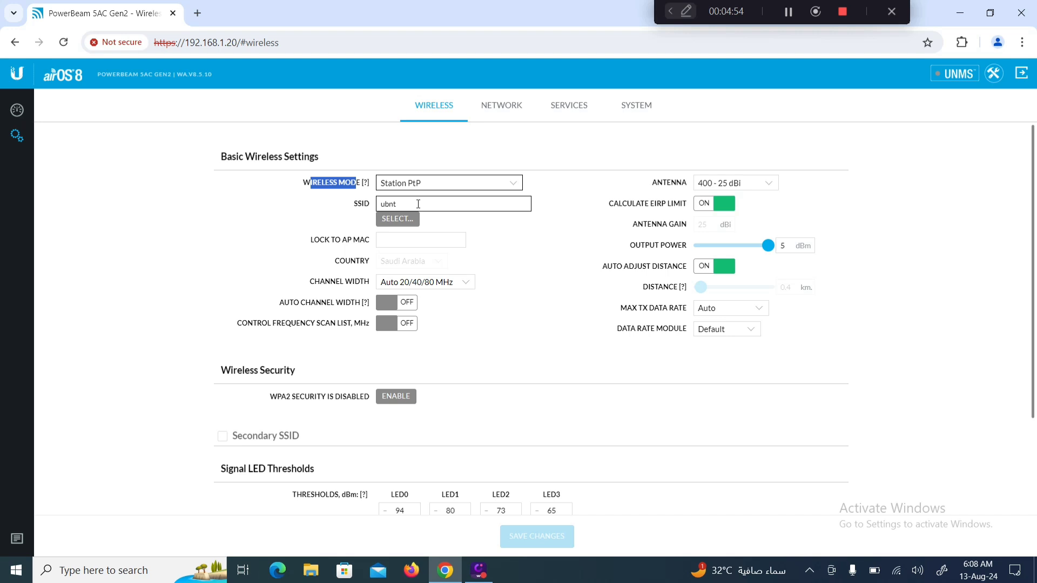
double_click(418, 204)
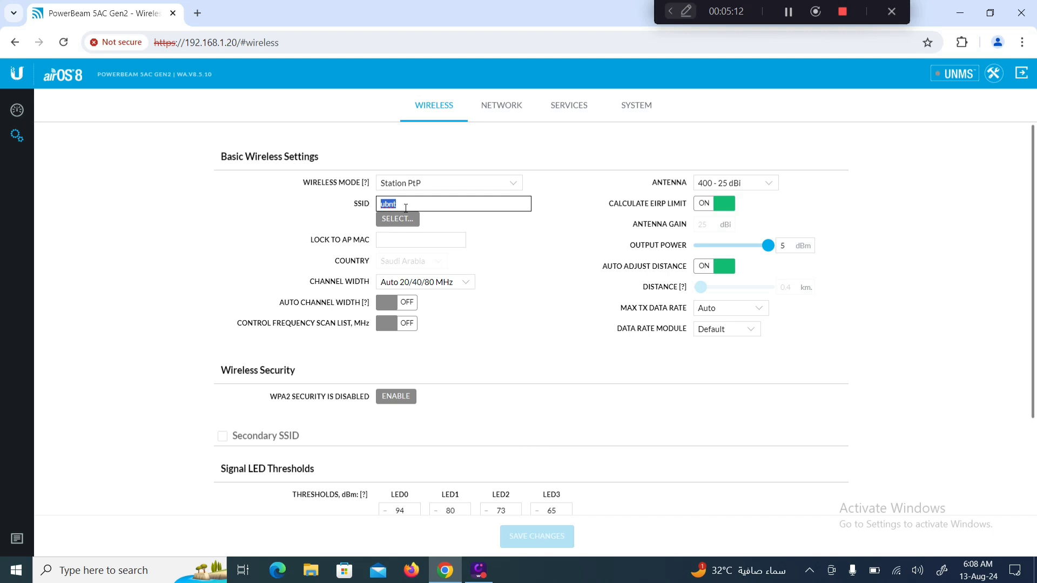
text(test)
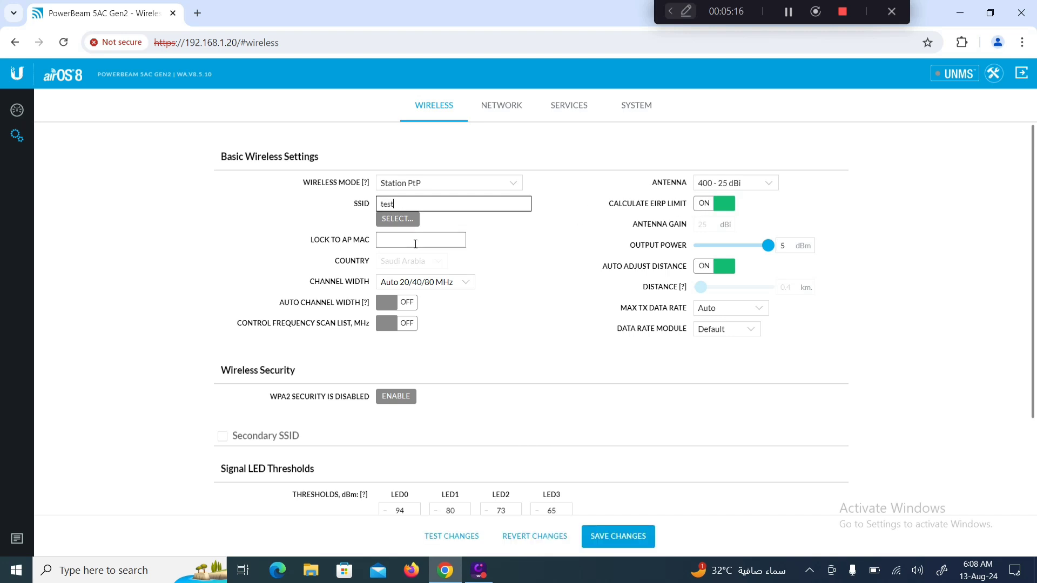
click(461, 286)
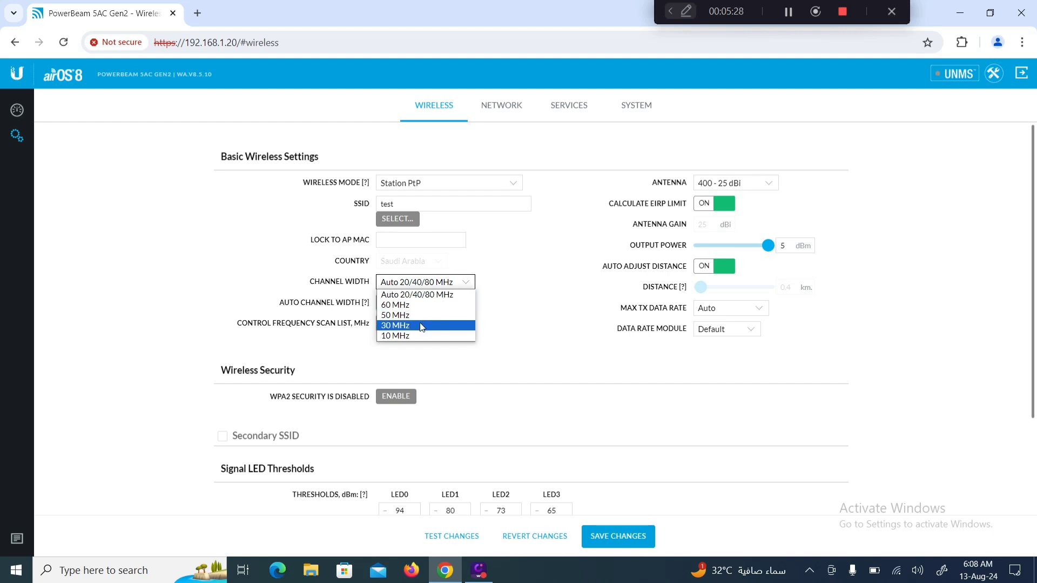
click(428, 295)
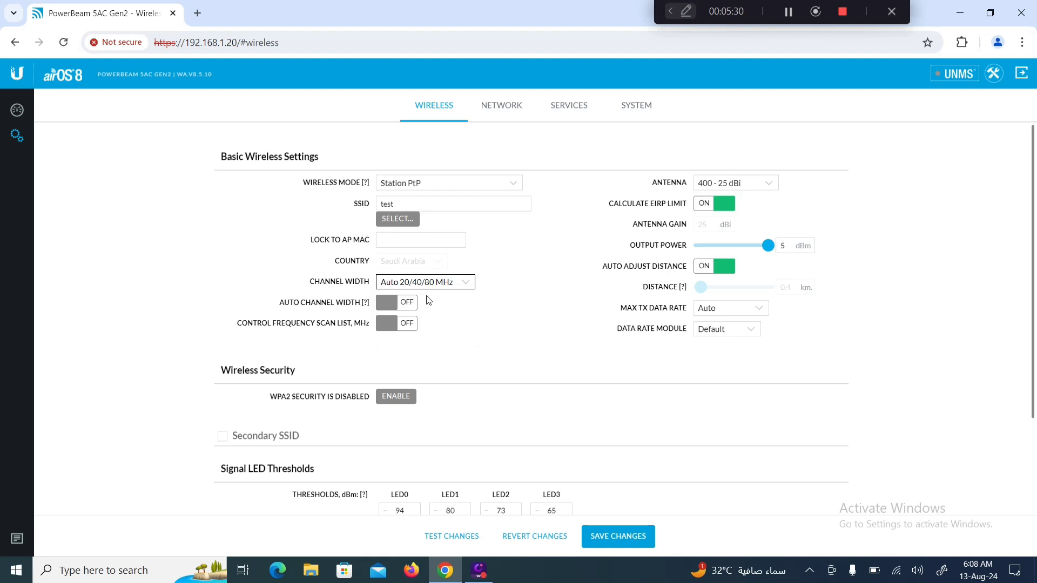
click(785, 15)
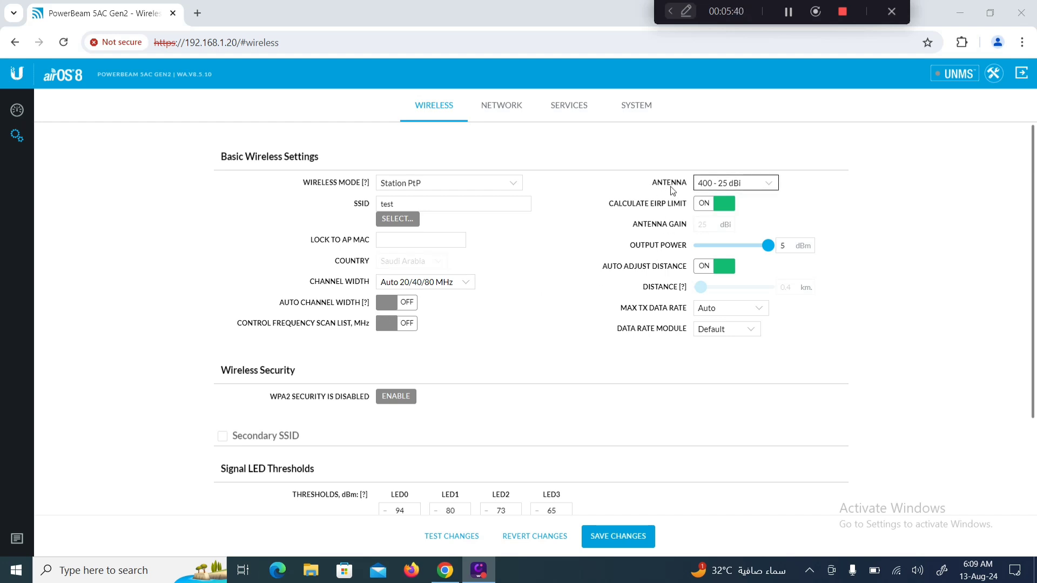
Select the Feed only - 3 dBi antenna, disable EIRP limit, set 24 dBm and fixed 22.5 km distance.
click(764, 183)
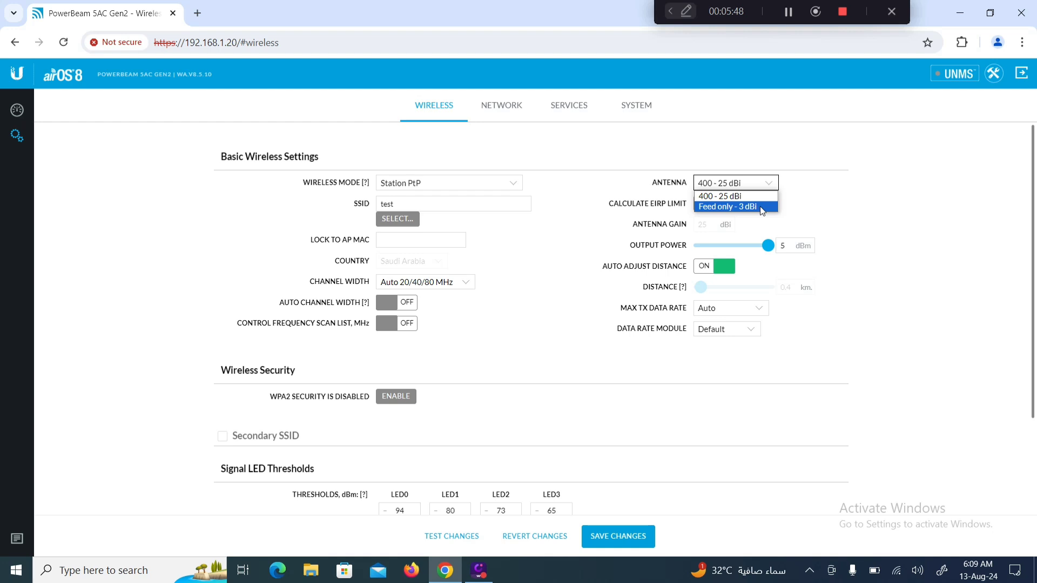
click(761, 210)
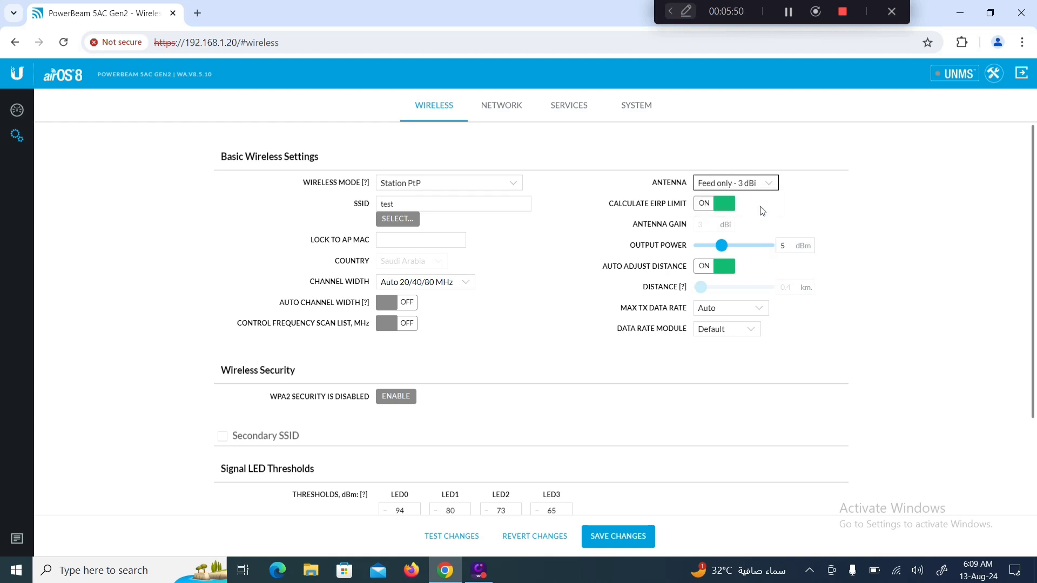
click(705, 210)
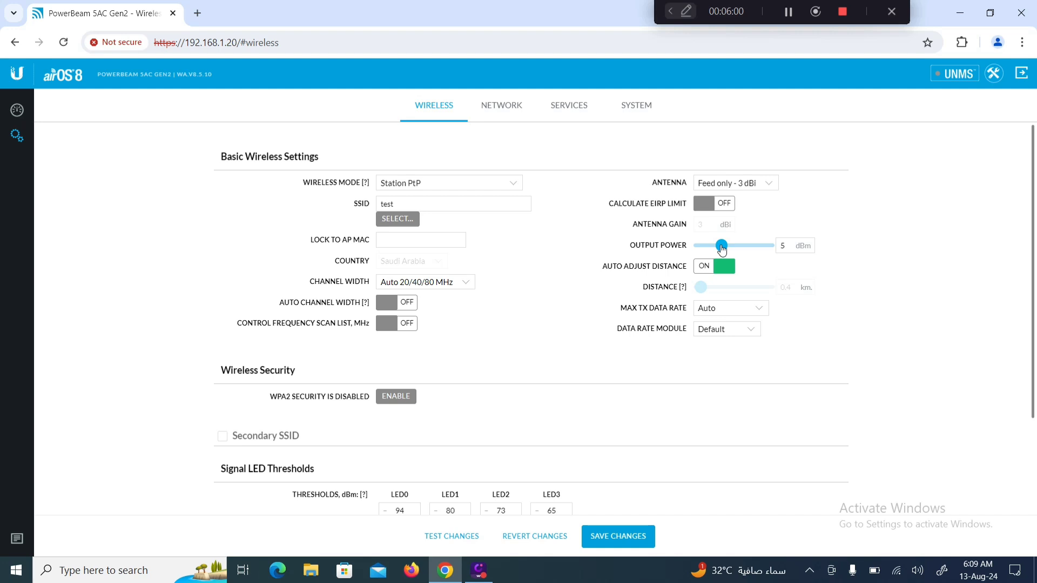
drag(721, 247, 767, 247)
click(704, 265)
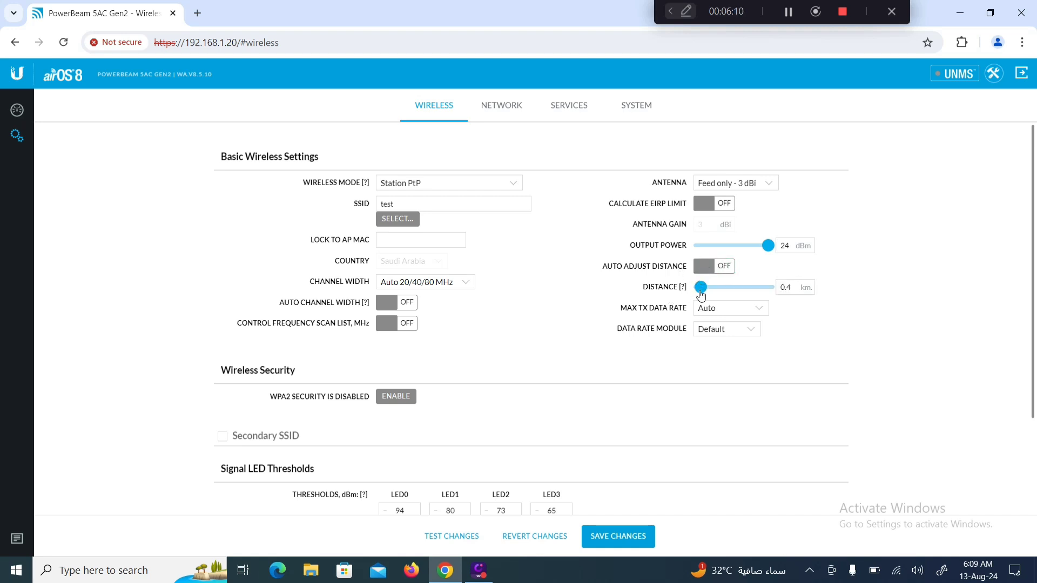
drag(700, 287, 778, 293)
Enable WPA2 Personal wireless security.
scroll(807, 291, down, 2)
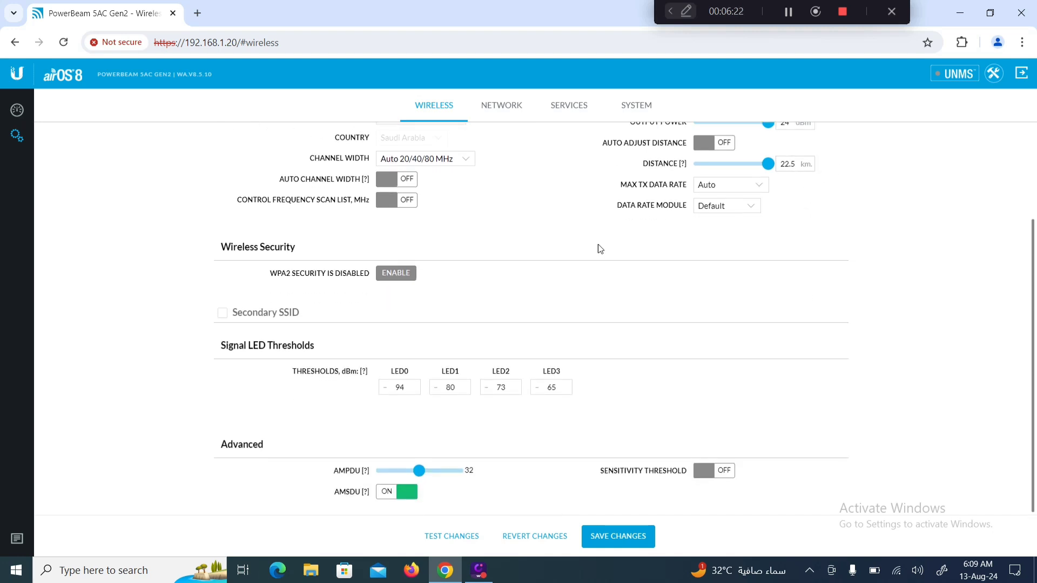
click(396, 272)
click(398, 293)
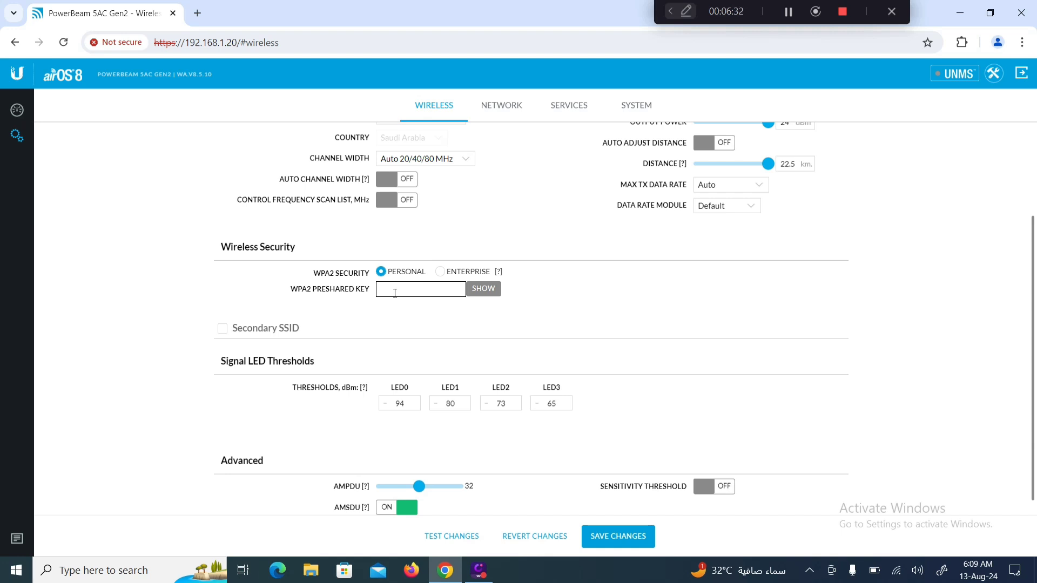
click(602, 322)
Check the SSID 'test', then enter the WPA2 preshared key.
scroll(602, 323, up, 3)
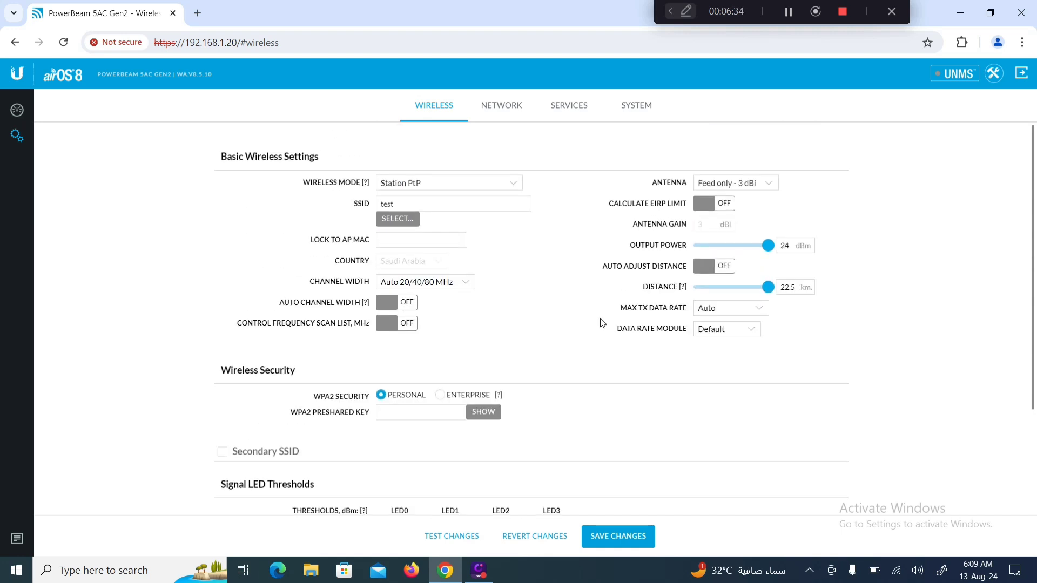
click(383, 204)
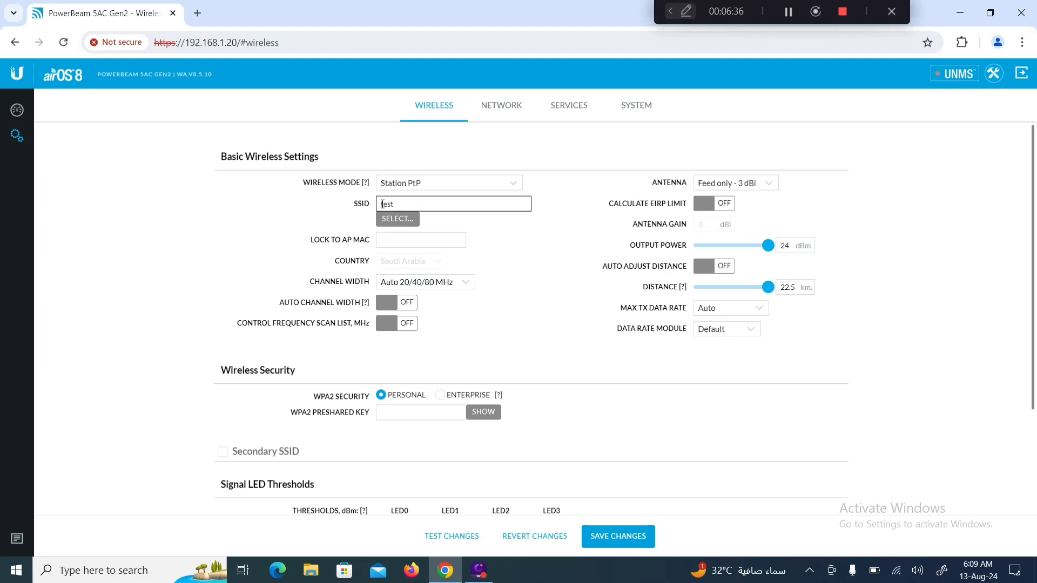
double_click(361, 205)
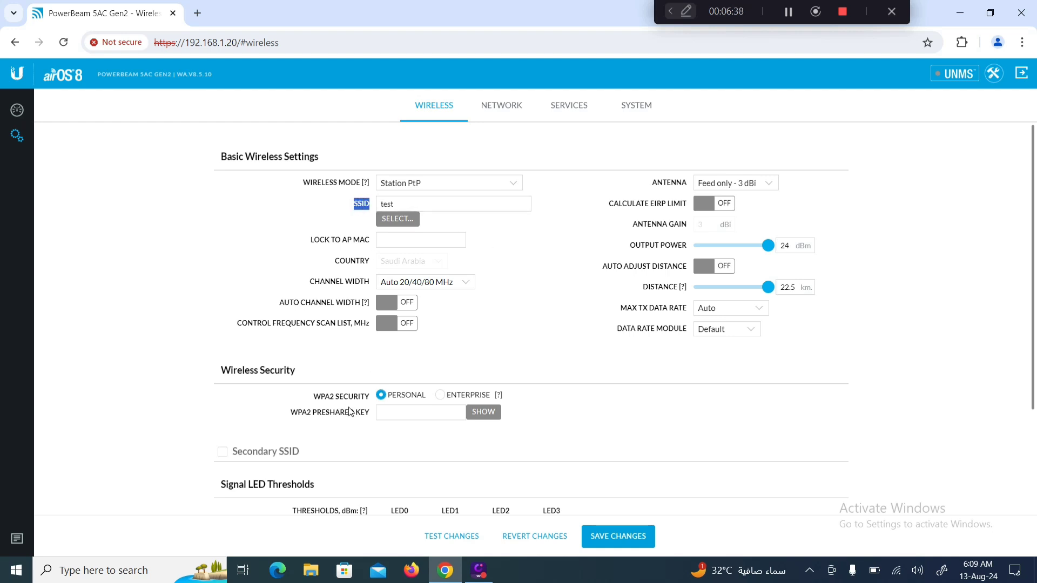
click(409, 413)
text(123456789)
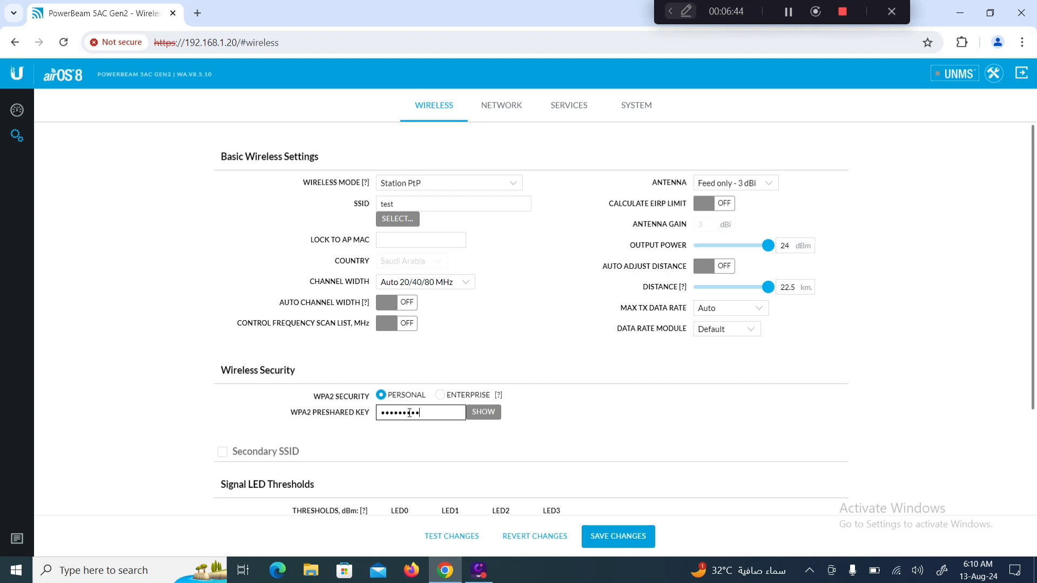
Check the Network page's management IP address 192.168.1.20 and its netmask.
click(506, 112)
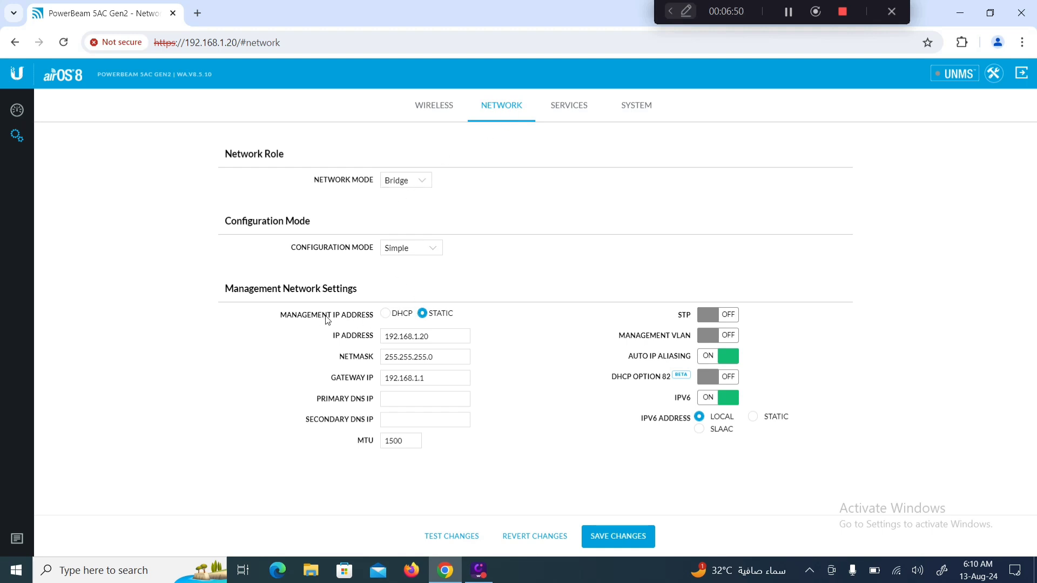
click(421, 335)
click(431, 360)
Rename the device to 'PowerBeam 5AC Gen2 static' on the System page.
click(572, 116)
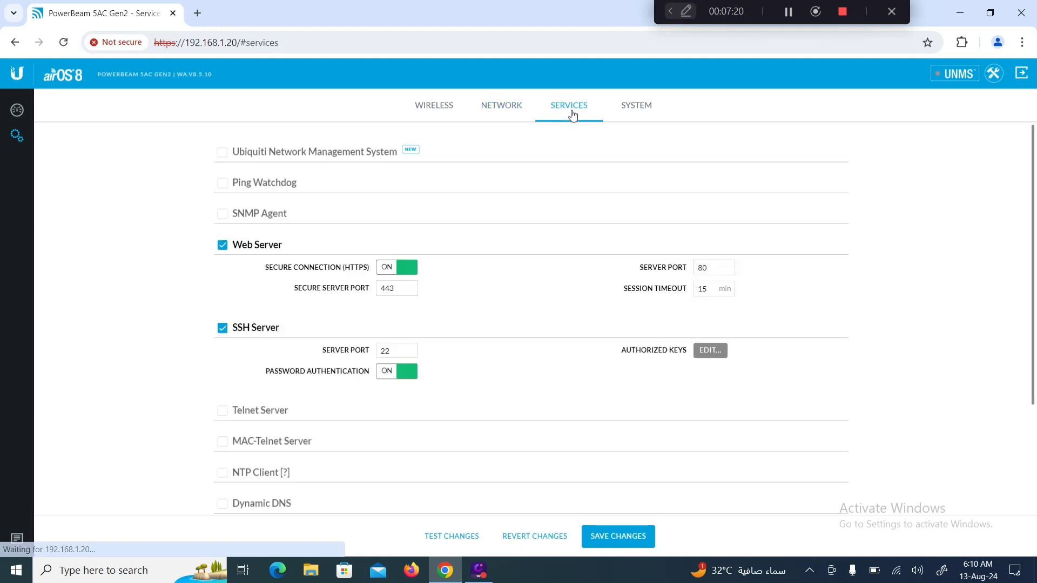
click(648, 108)
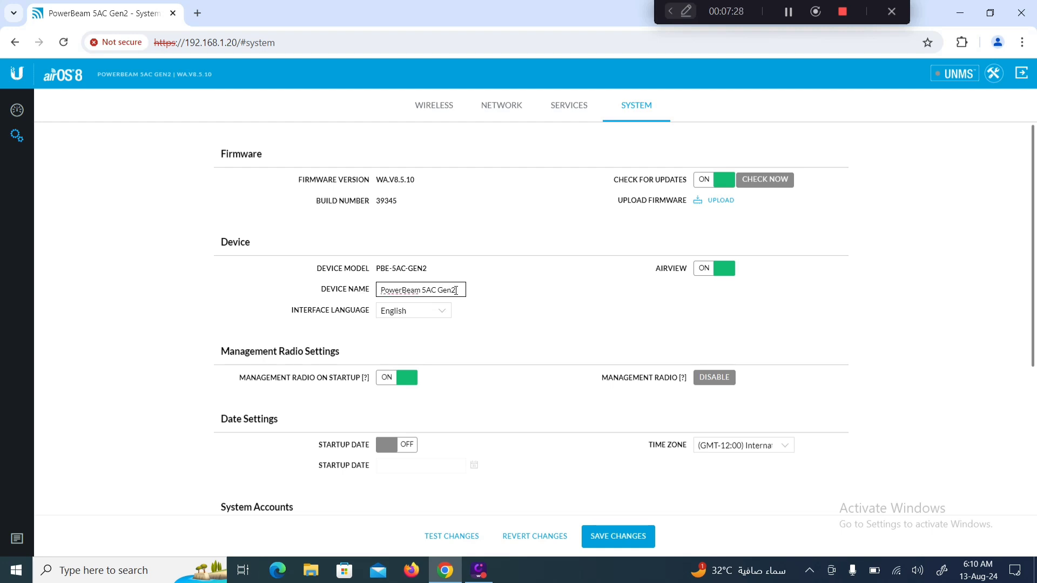
text(static)
text(n)
Save all pending configuration changes, dismissing the management radio warning.
click(610, 540)
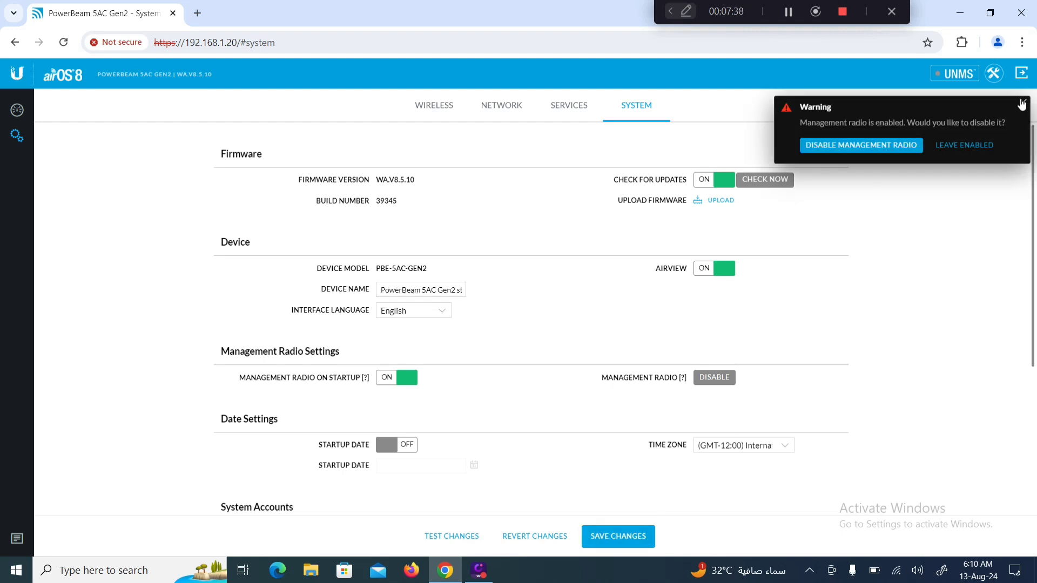
click(1022, 103)
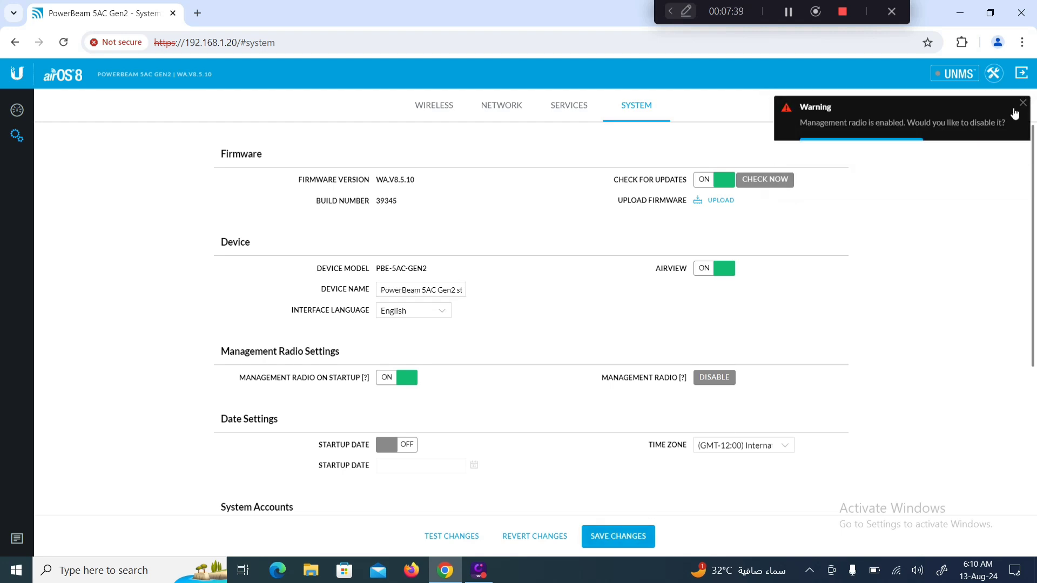
click(611, 536)
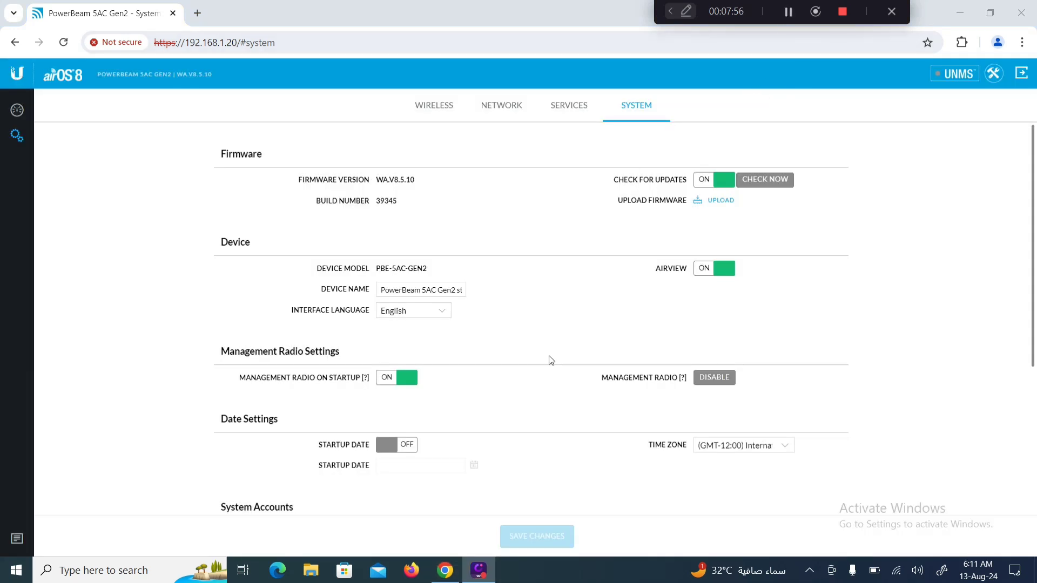
Reboot the device from Device Maintenance and confirm the reboot.
scroll(550, 360, down, 4)
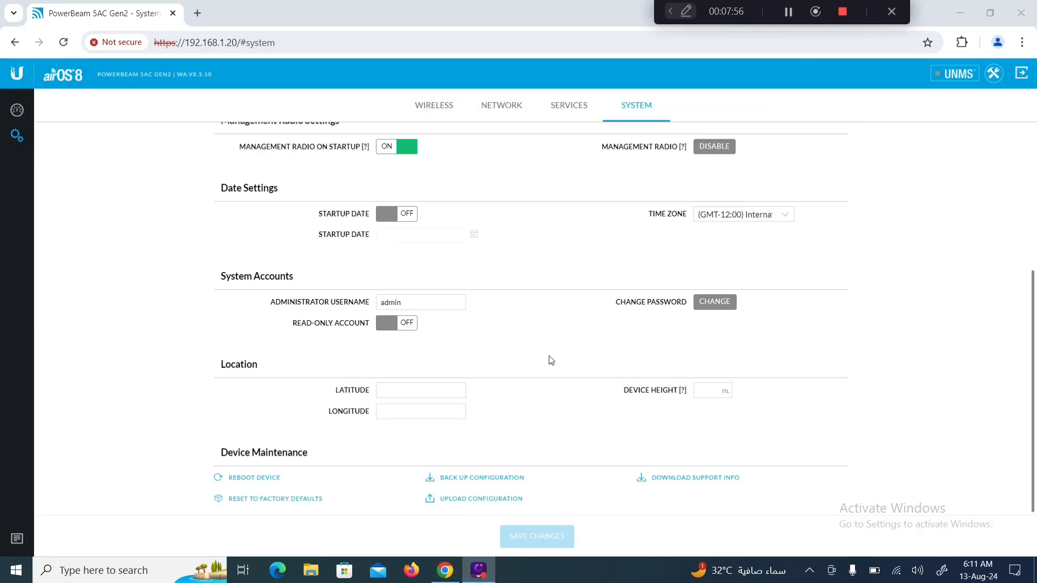
click(241, 481)
click(624, 350)
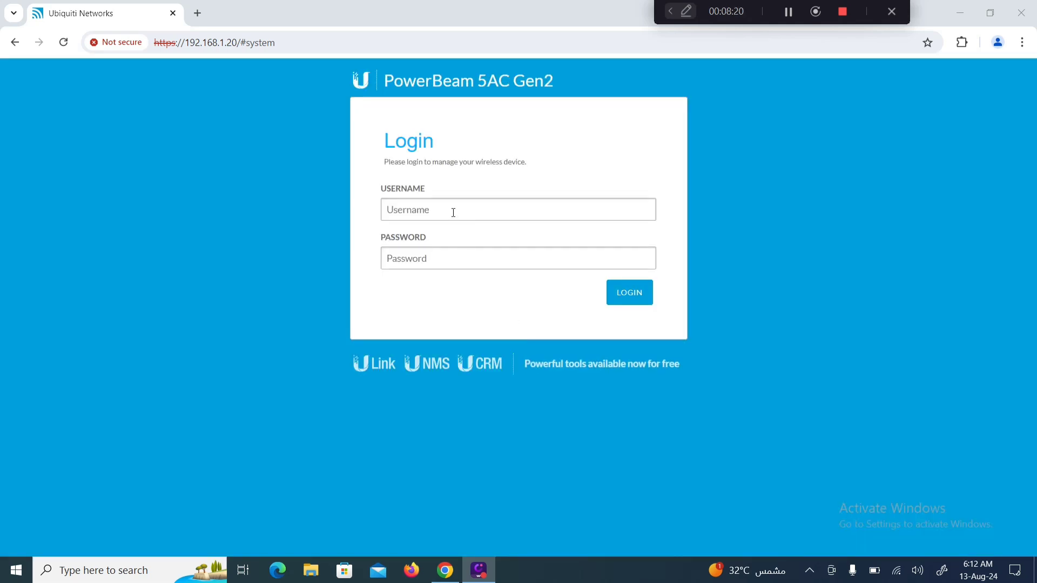
Log back in with the saved admin username and the account password.
click(452, 214)
click(468, 266)
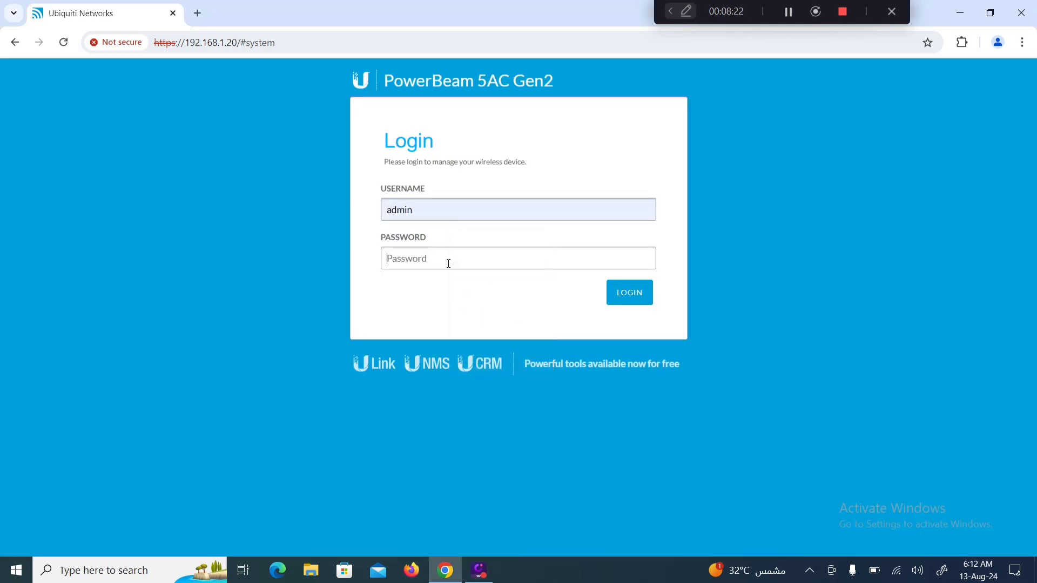
text(************)
key(Return)
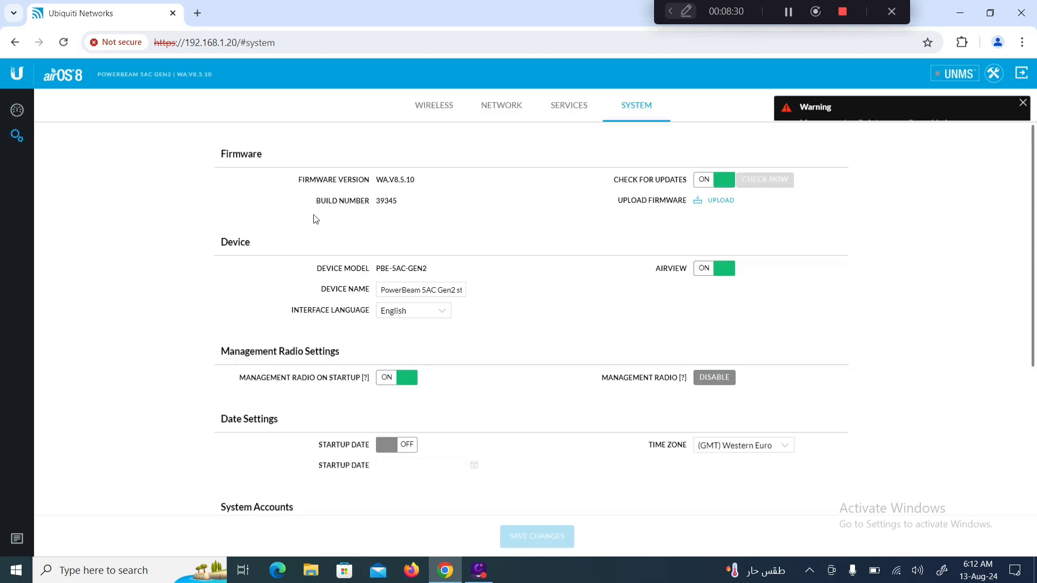
Verify the retained Wireless settings and close the management radio warning.
click(436, 107)
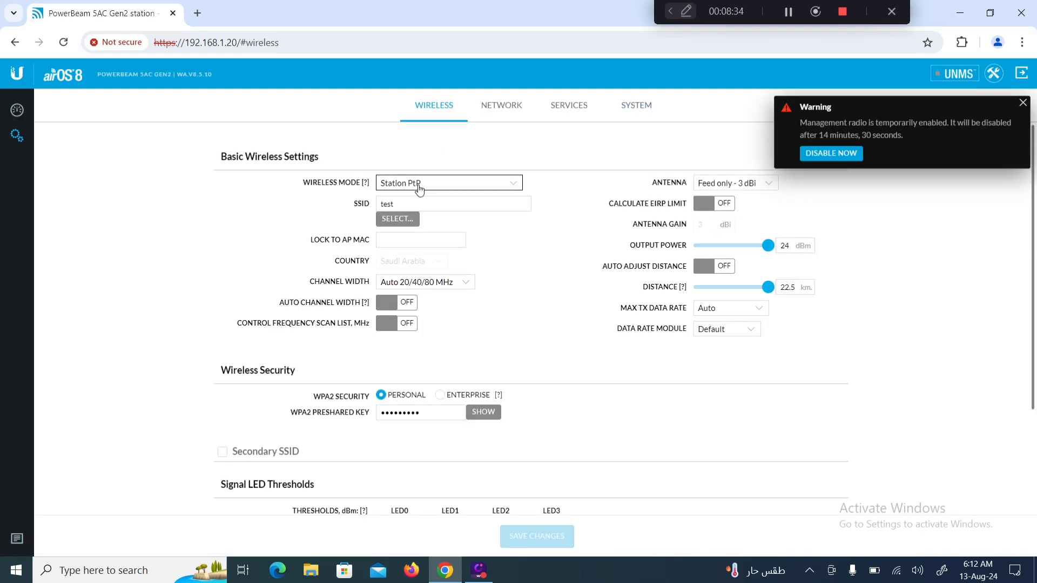
click(1023, 102)
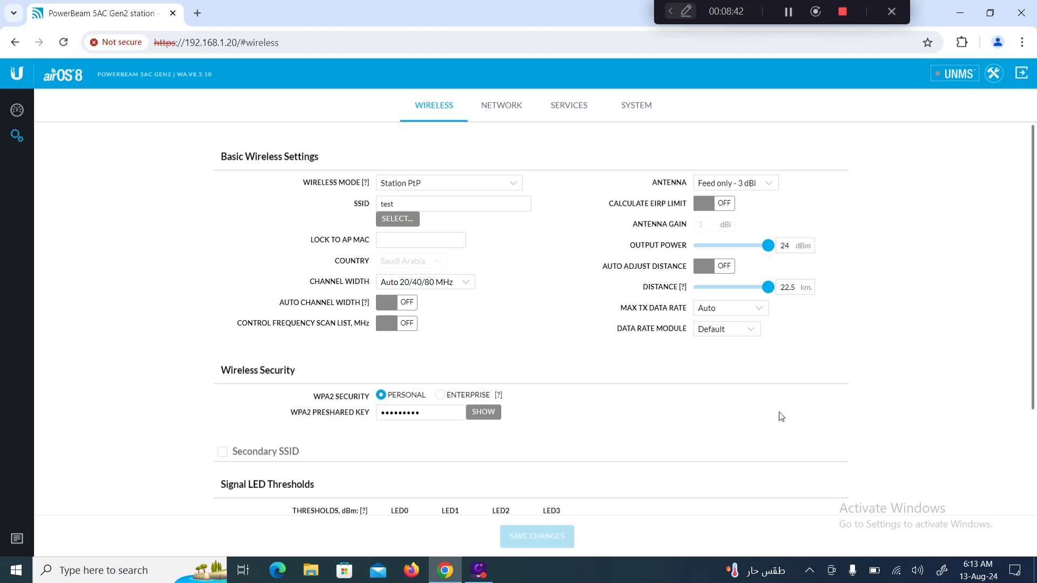
click(843, 15)
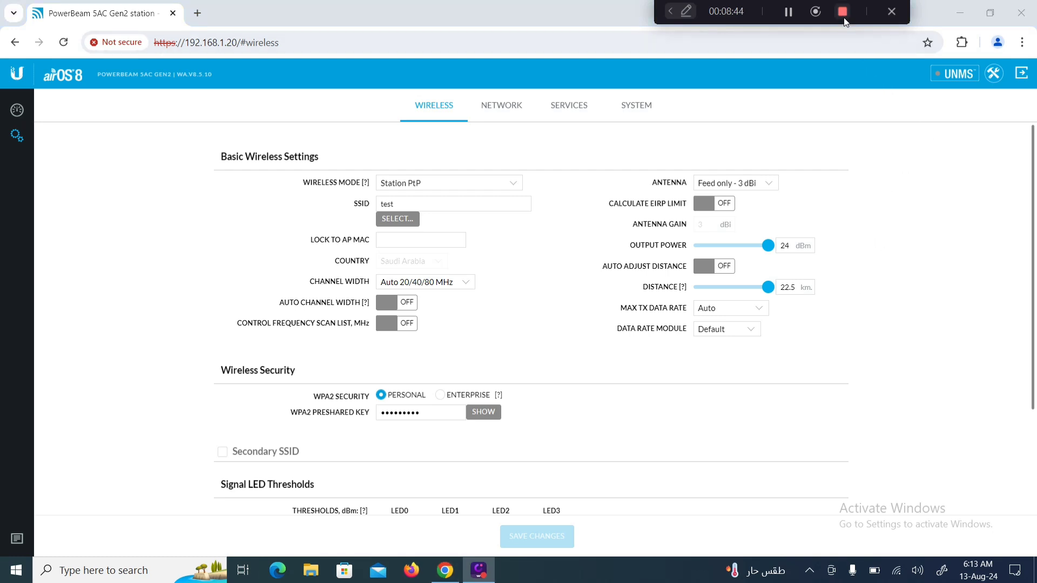